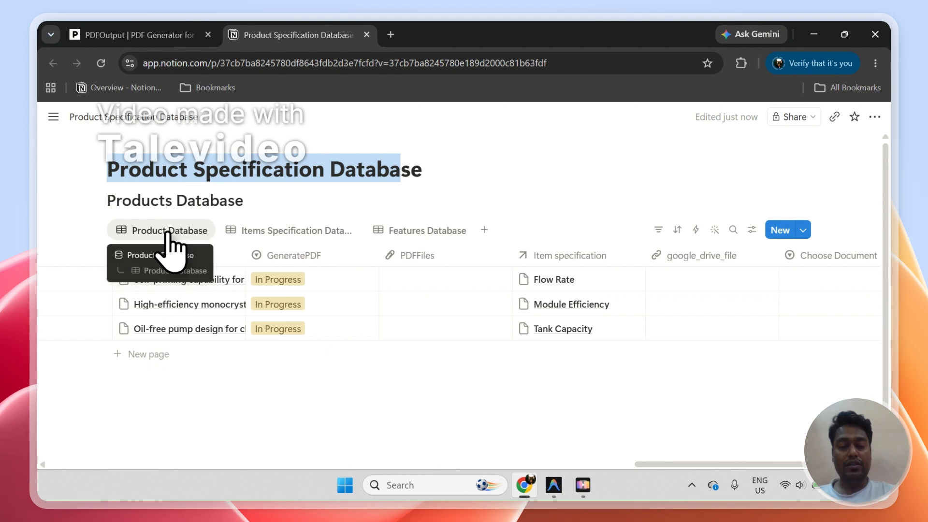
Look through the Items Specification Database and Features Database views, and return to the Product Database view
{"action": "left_click", "coordinate": [252, 233]}
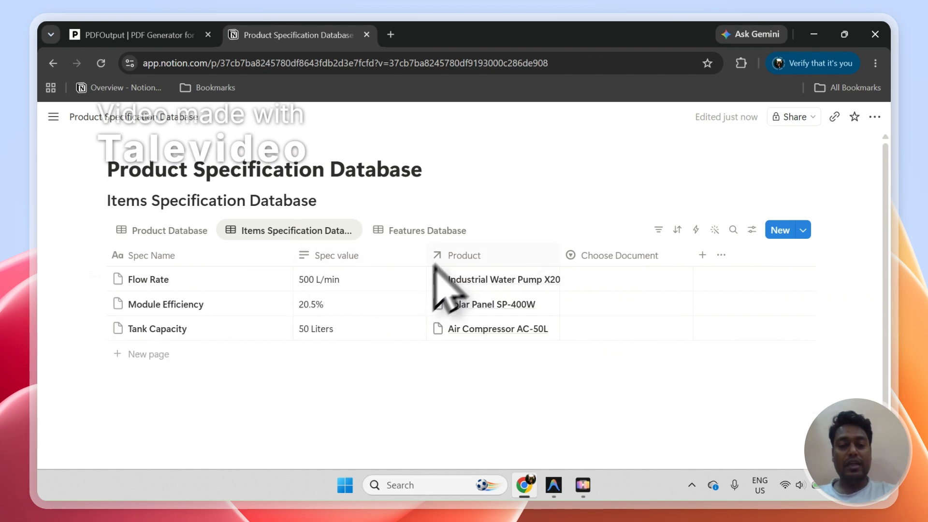
{"action": "left_click", "coordinate": [436, 234]}
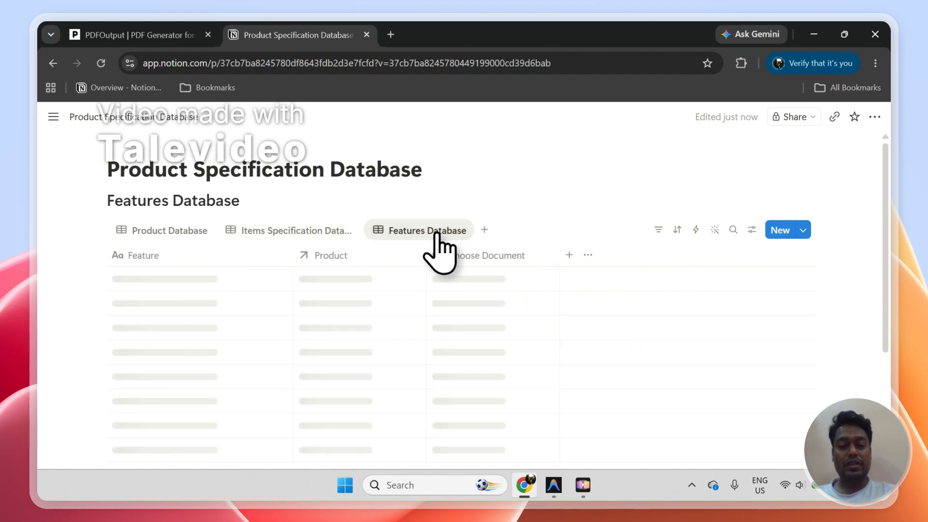
{"action": "left_click", "coordinate": [201, 234]}
Select the Industrial Water Pump X200, Solar Panel SP-400W and Air Compressor AC-50L rows, and clear the selection
{"action": "left_click", "coordinate": [95, 279]}
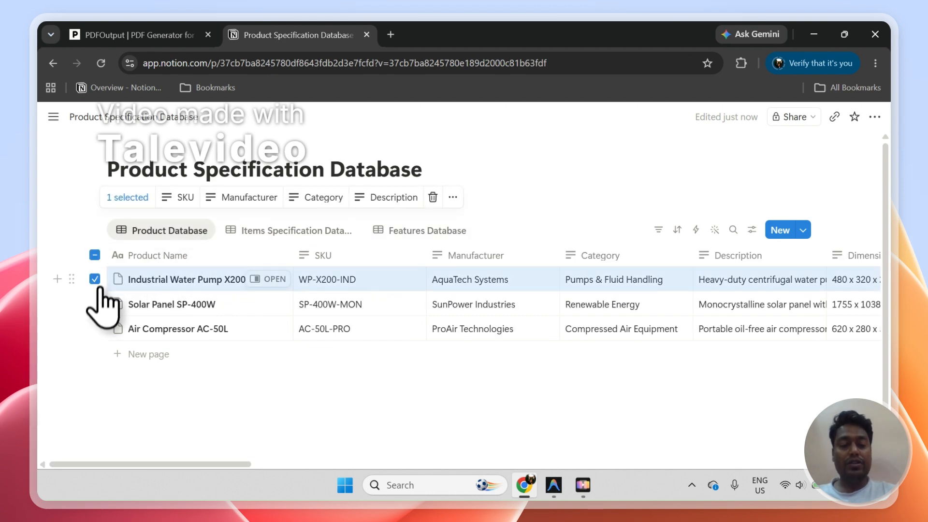
{"action": "left_click", "coordinate": [94, 303]}
{"action": "left_click", "coordinate": [95, 328]}
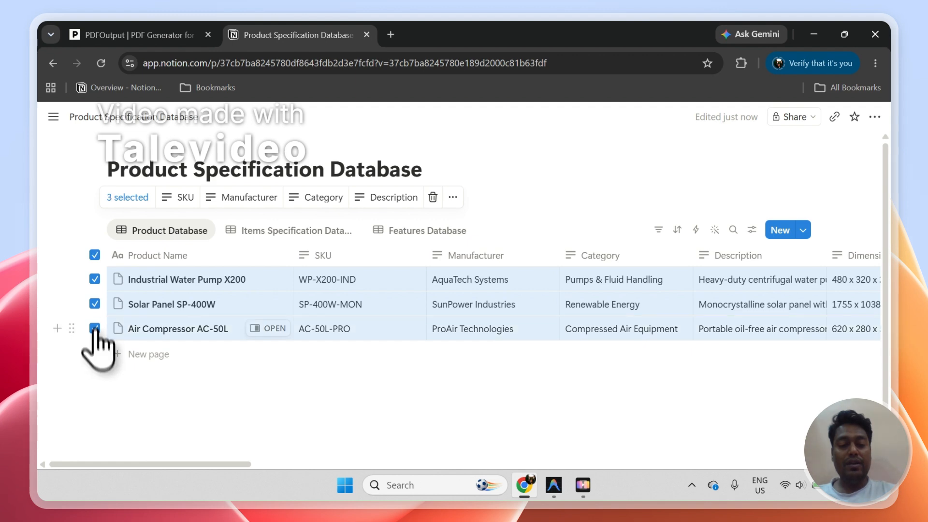
{"action": "left_click", "coordinate": [94, 256]}
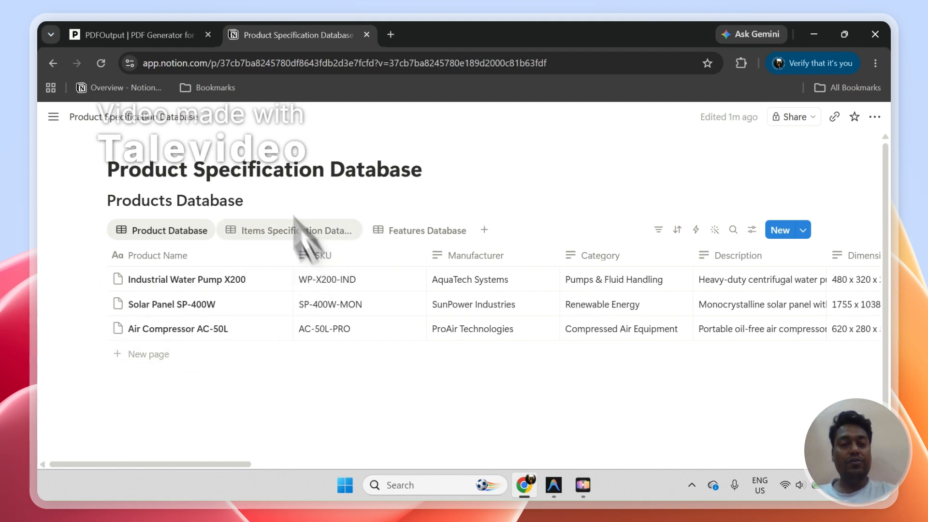
Switch to PDFOutput, begin a new automation and start connecting the required Notion workspace
{"action": "left_click", "coordinate": [162, 35]}
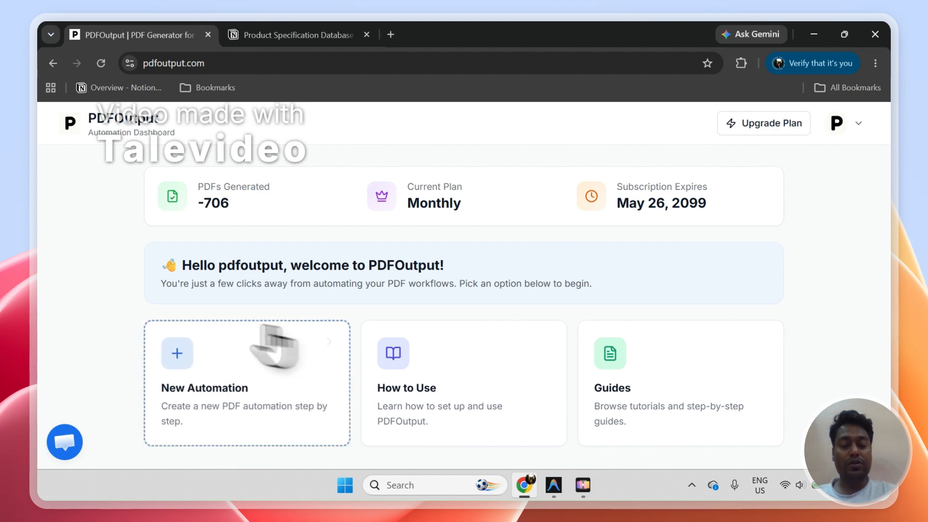
{"action": "left_click", "coordinate": [182, 386]}
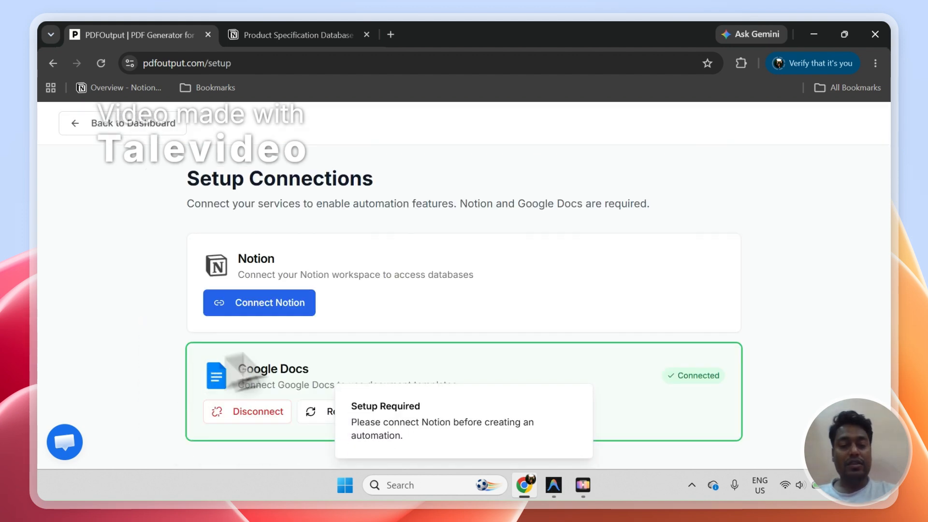
{"action": "left_click", "coordinate": [255, 294]}
Switch to the Notion page and copy its title, Product Specification Database
{"action": "left_click", "coordinate": [333, 29]}
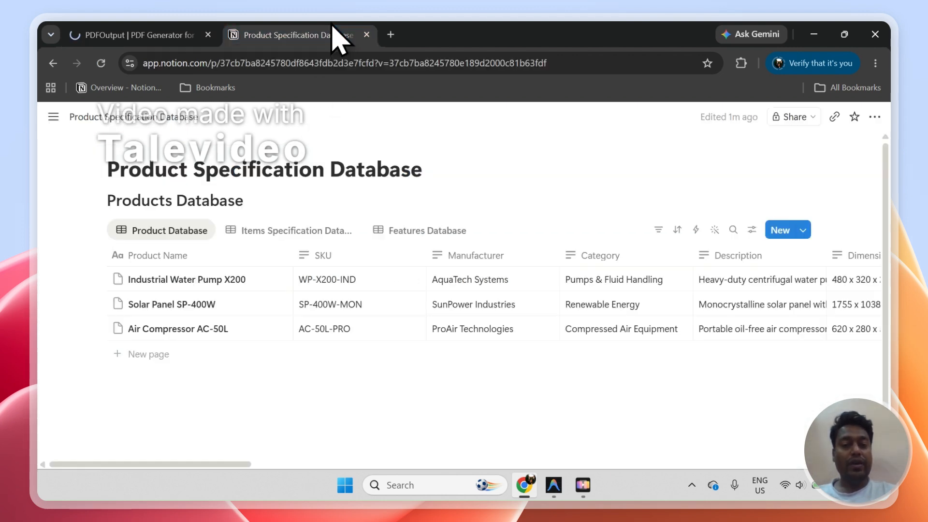
{"action": "left_click_drag", "start_coordinate": [429, 172], "coordinate": [146, 169]}
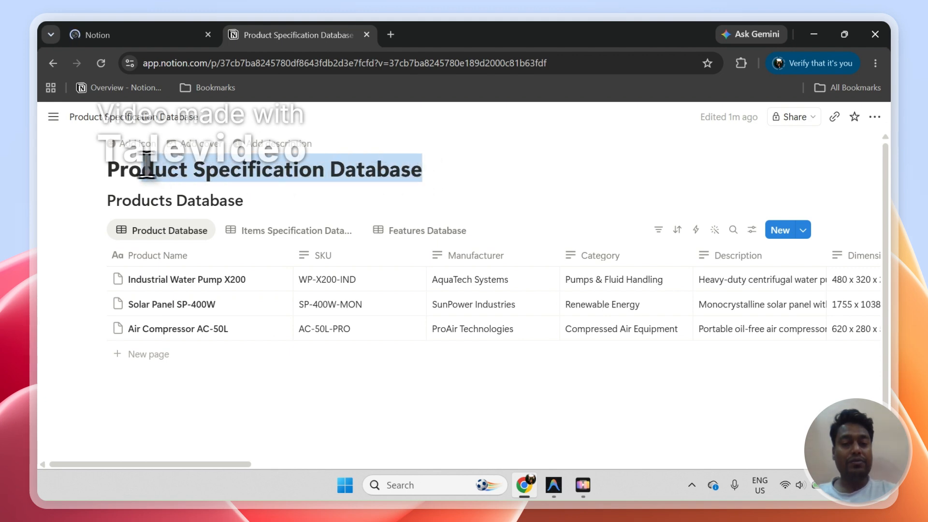
{"action": "right_click", "coordinate": [113, 173]}
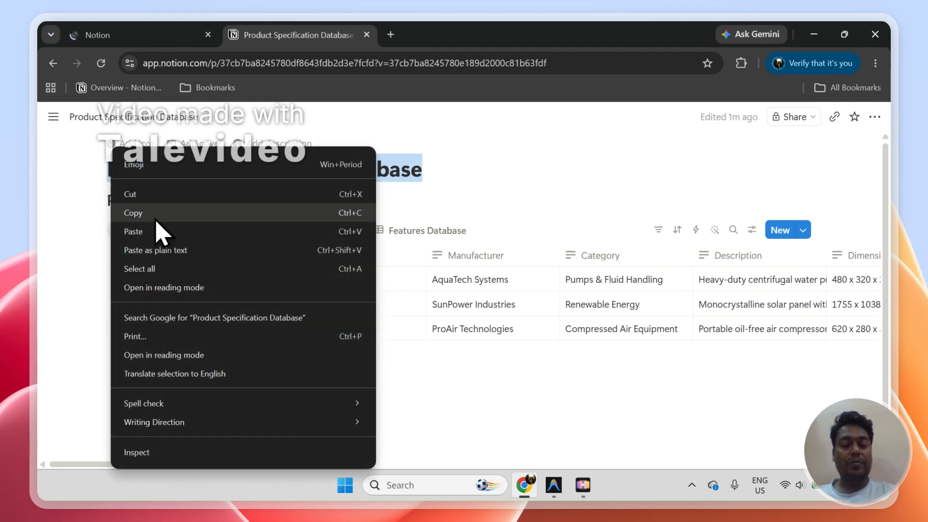
{"action": "left_click", "coordinate": [155, 215]}
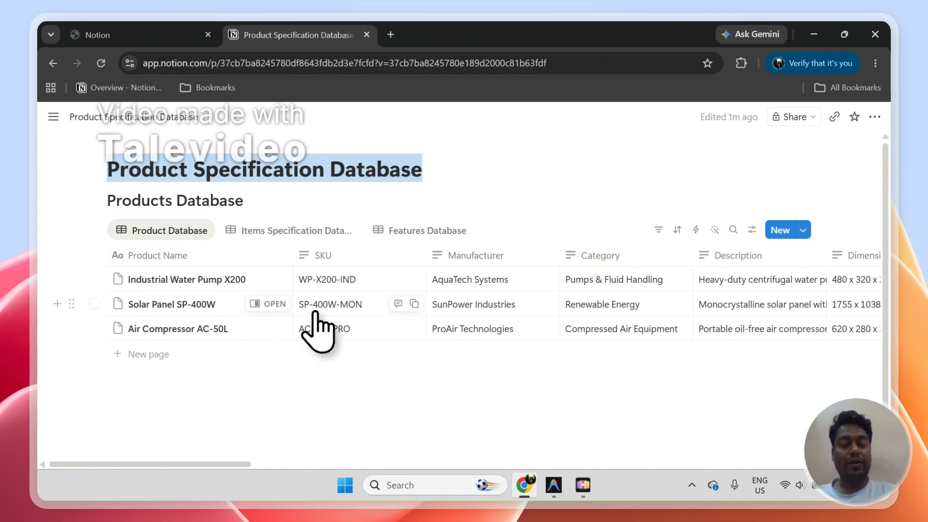
Search the Notion pages PDFOutput can access for the copied title "Product Specification Database", and allow access
{"action": "left_click", "coordinate": [144, 29]}
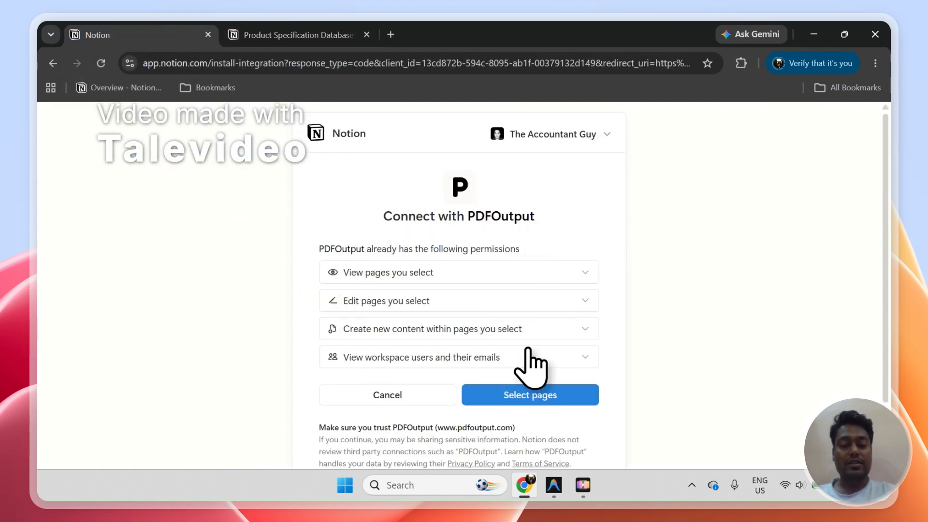
{"action": "left_click", "coordinate": [530, 395]}
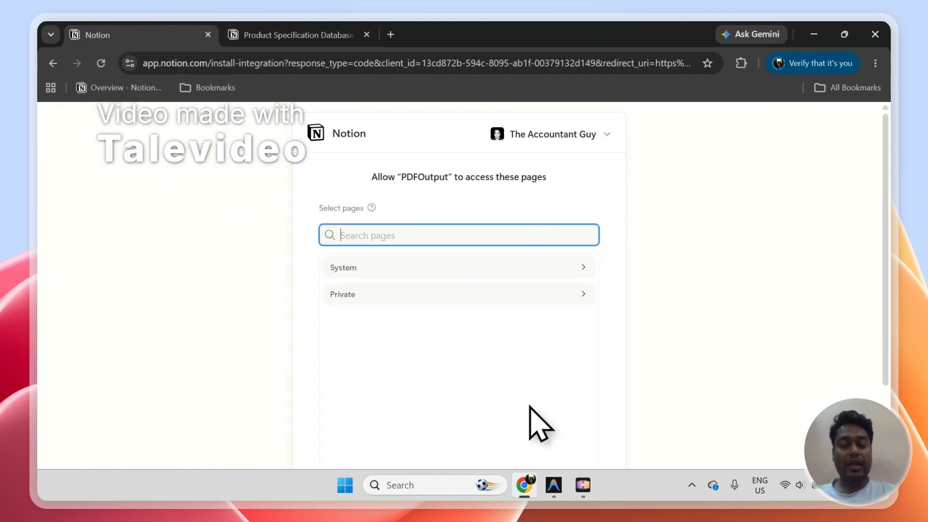
{"action": "right_click", "coordinate": [352, 236]}
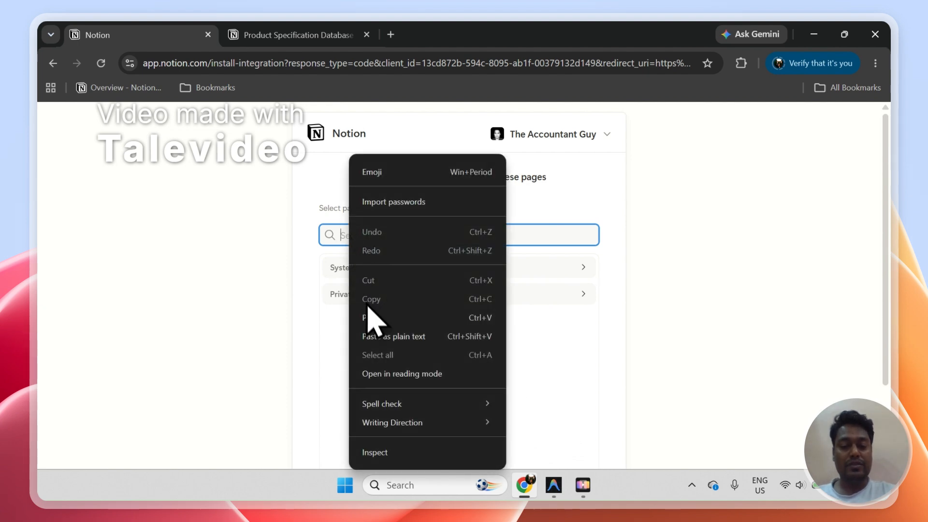
{"action": "left_click", "coordinate": [368, 317]}
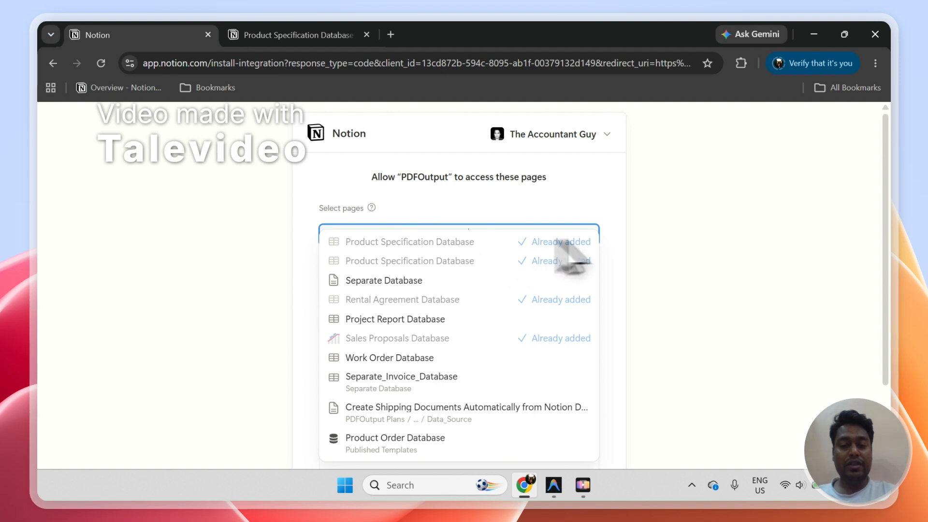
{"action": "left_click", "coordinate": [714, 248]}
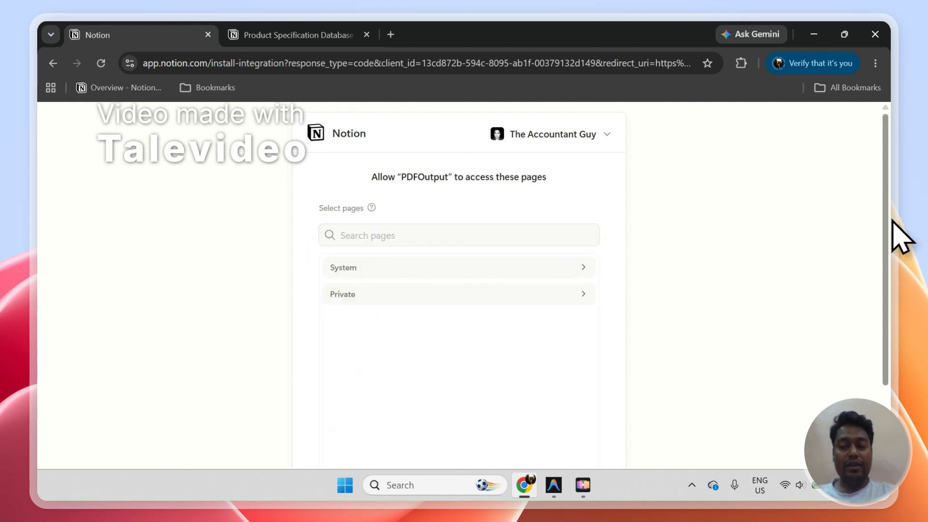
{"action": "scroll", "coordinate": [894, 232], "scroll_direction": "down", "scroll_amount": 2}
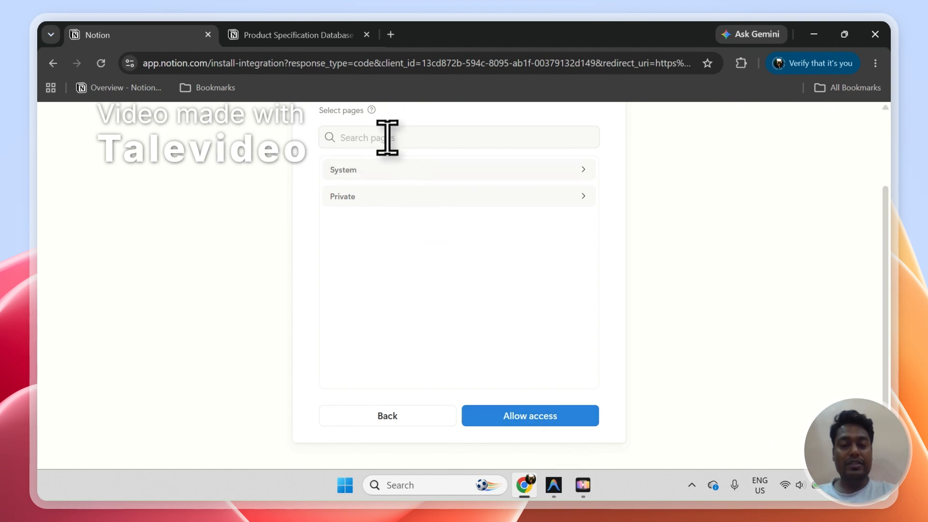
{"action": "left_click", "coordinate": [493, 417]}
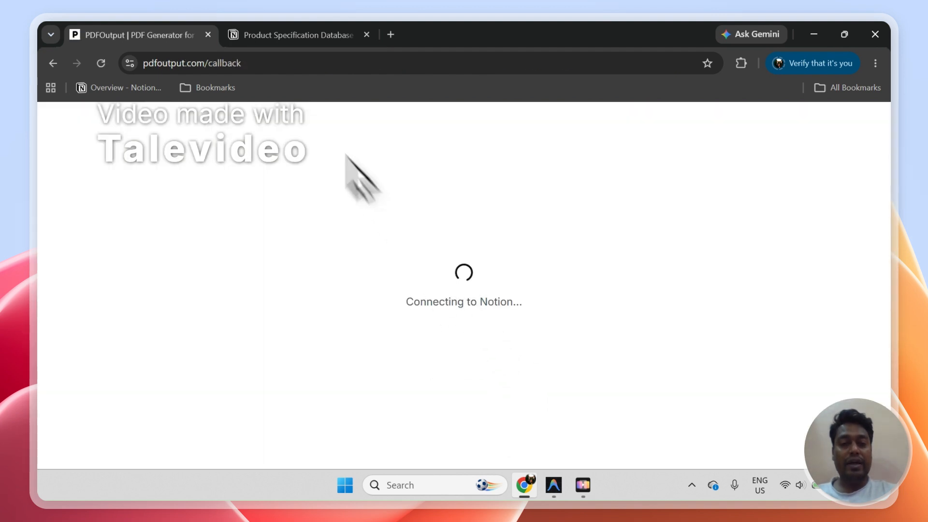
Review the three database views in Notion and the remaining columns of the Product Database, and return to PDFOutput
{"action": "left_click", "coordinate": [290, 35]}
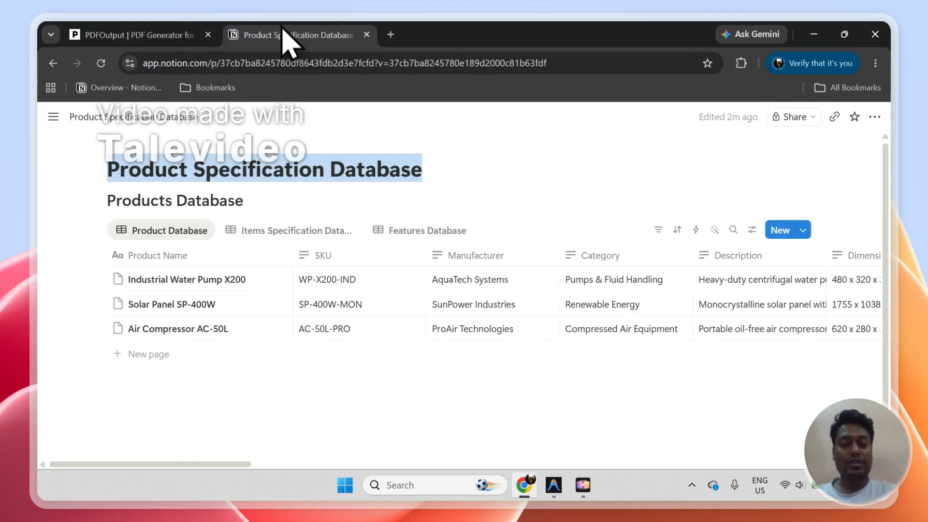
{"action": "left_click", "coordinate": [267, 233]}
{"action": "left_click", "coordinate": [419, 232]}
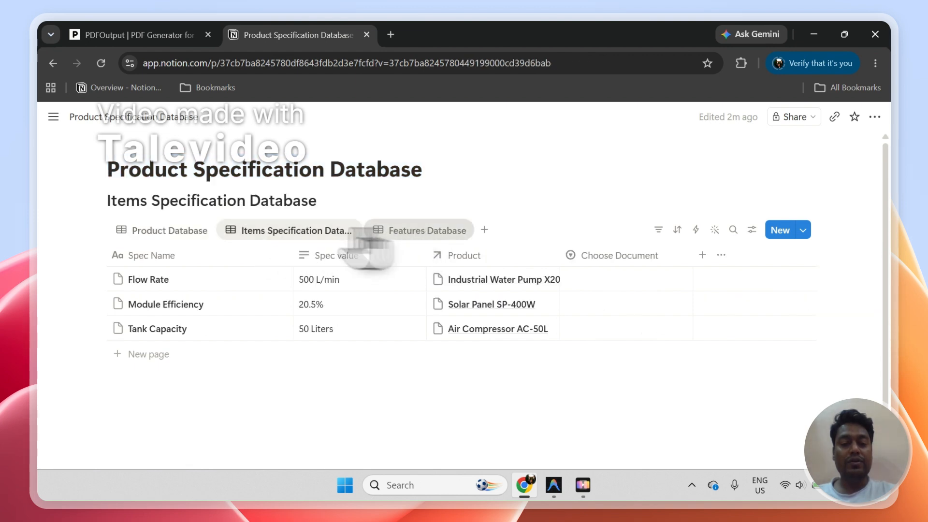
{"action": "left_click", "coordinate": [187, 235]}
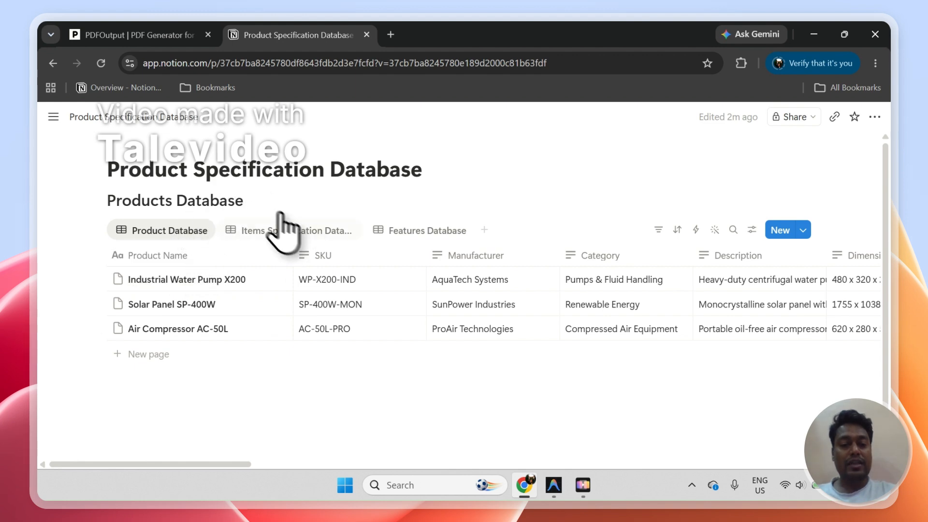
{"action": "left_click", "coordinate": [283, 231]}
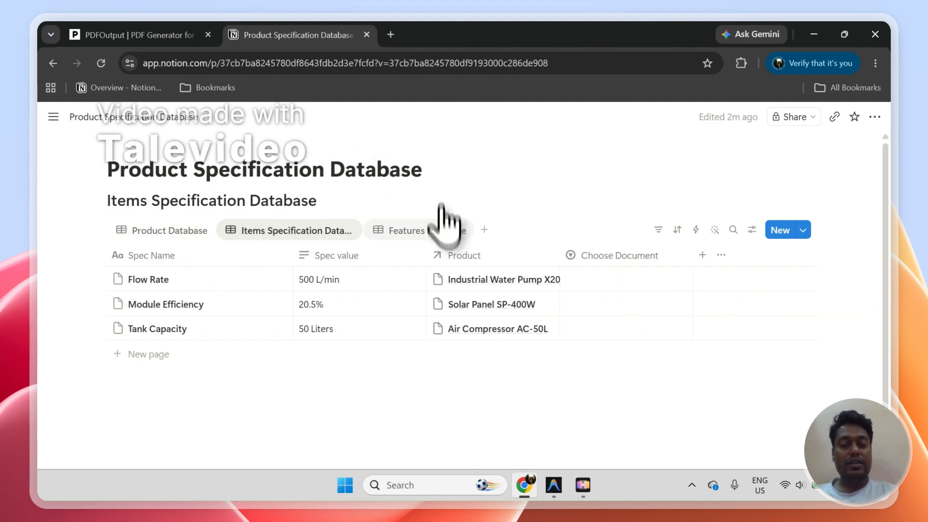
{"action": "left_click", "coordinate": [435, 231]}
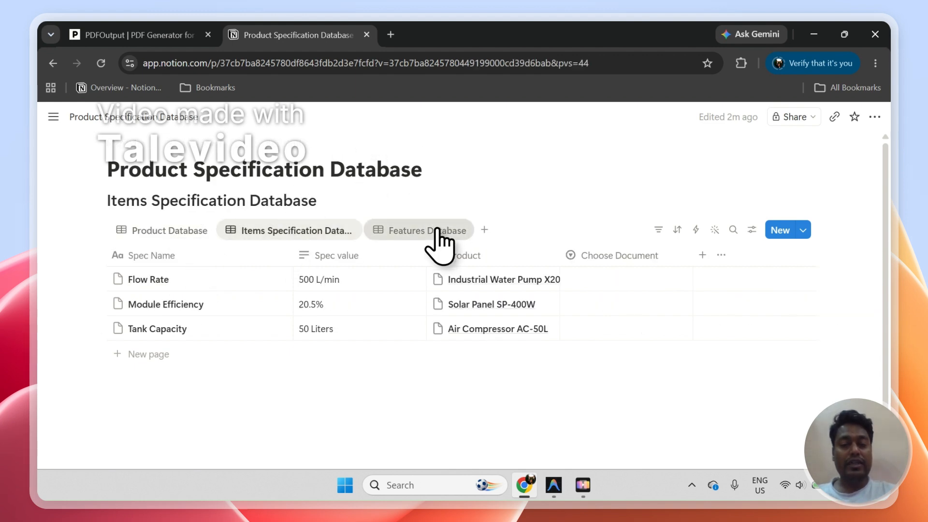
{"action": "left_click", "coordinate": [213, 233]}
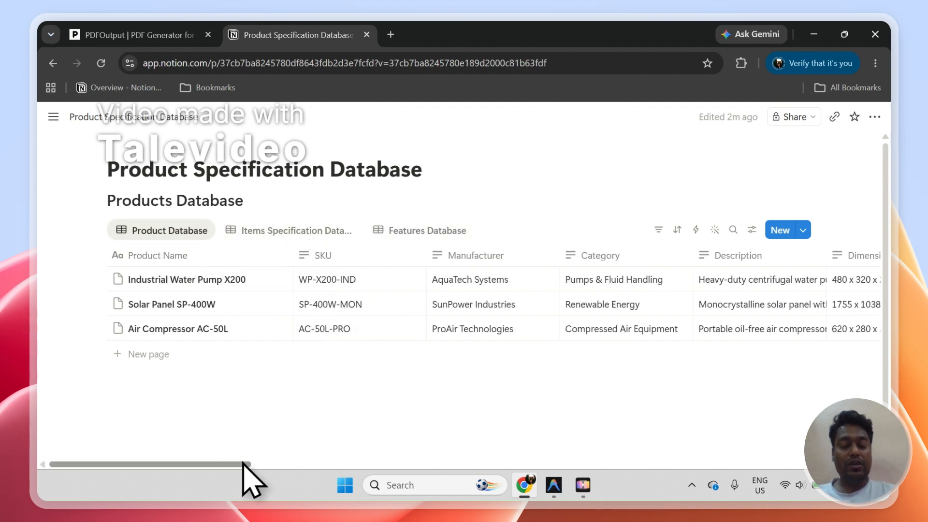
{"action": "left_click_drag", "start_coordinate": [244, 464], "coordinate": [564, 464]}
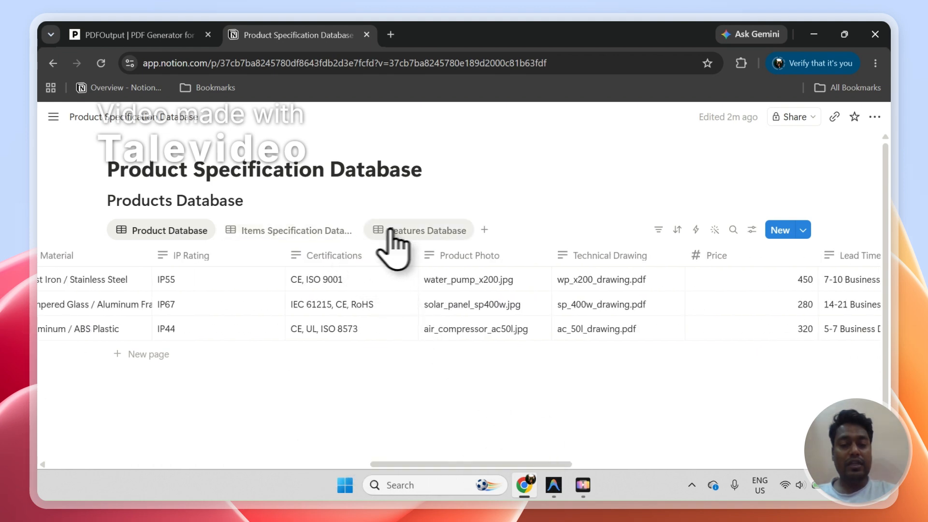
{"action": "left_click", "coordinate": [145, 35]}
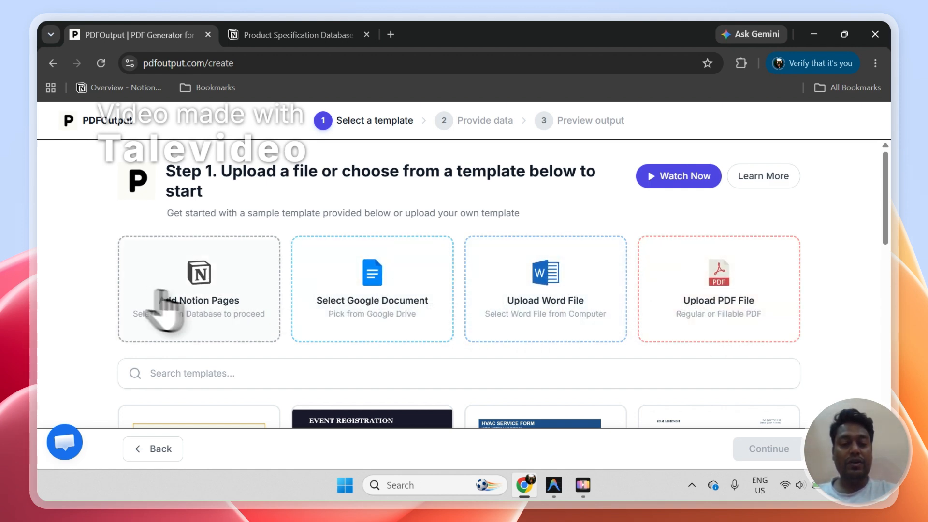
Examine the Industrial Water Pump X200 record in Notion as a full page, and return to the product database
{"action": "left_click", "coordinate": [256, 35]}
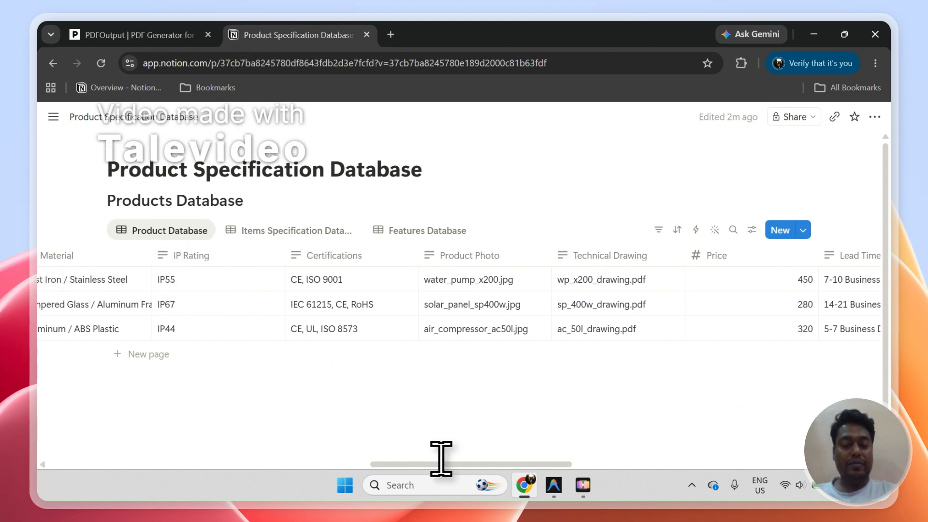
{"action": "left_click_drag", "start_coordinate": [441, 462], "coordinate": [130, 463]}
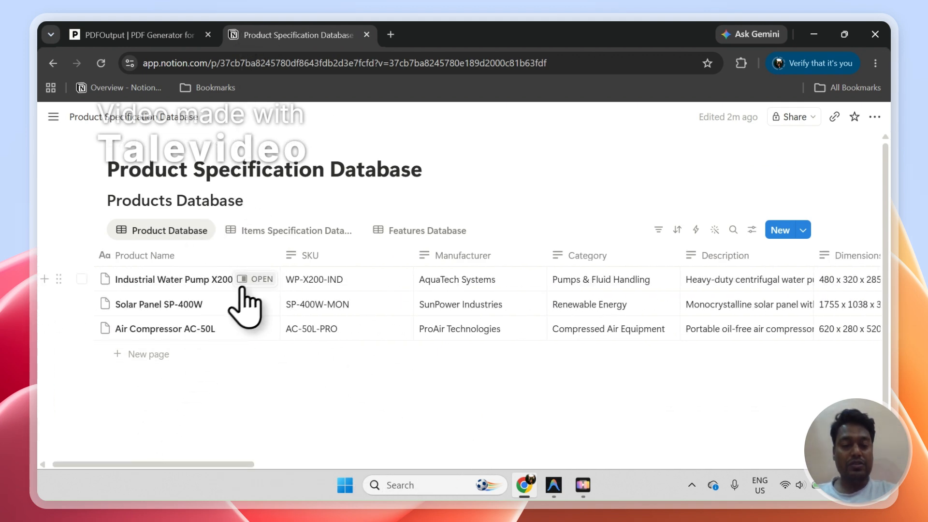
{"action": "left_click", "coordinate": [241, 284]}
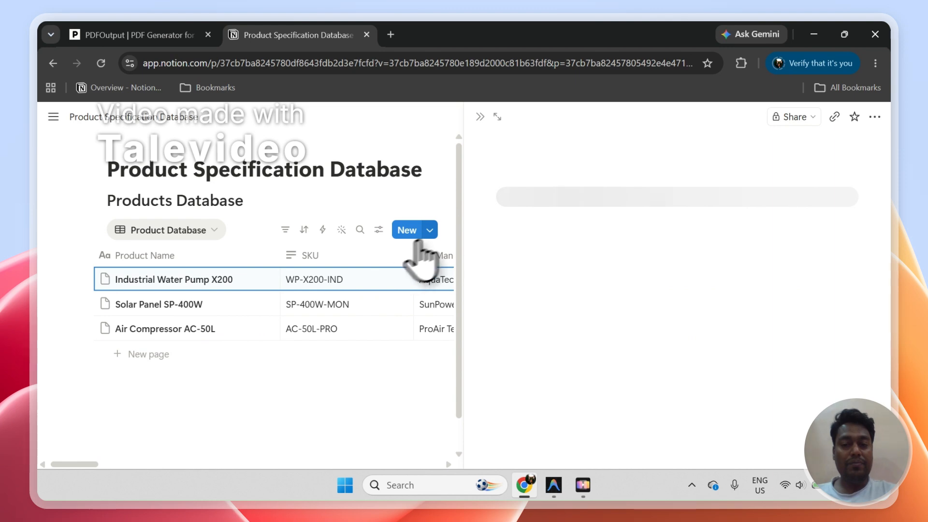
{"action": "left_click", "coordinate": [497, 116]}
{"action": "left_click_drag", "start_coordinate": [886, 193], "coordinate": [899, 387]}
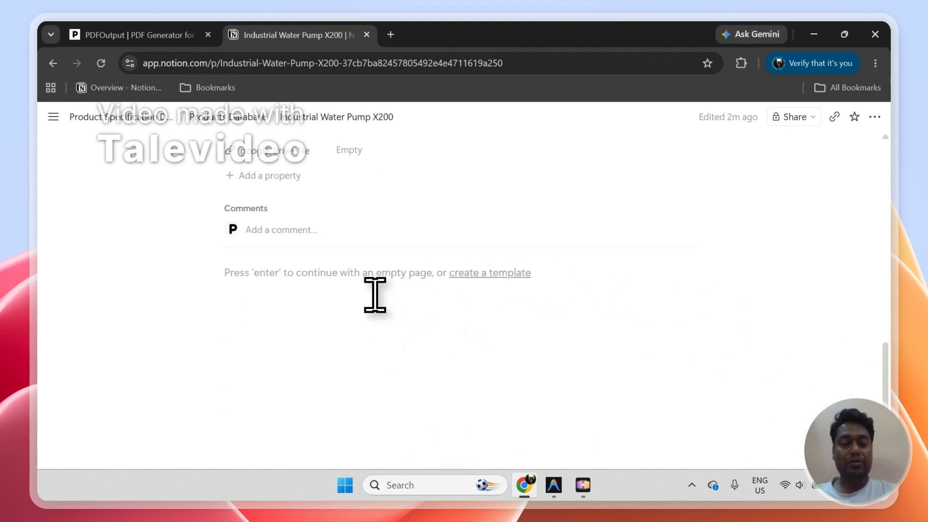
{"action": "left_click", "coordinate": [231, 121]}
Switch to PDFOutput, search the templates for "Produc" and select the Product Specification Sheet template
{"action": "left_click", "coordinate": [145, 34]}
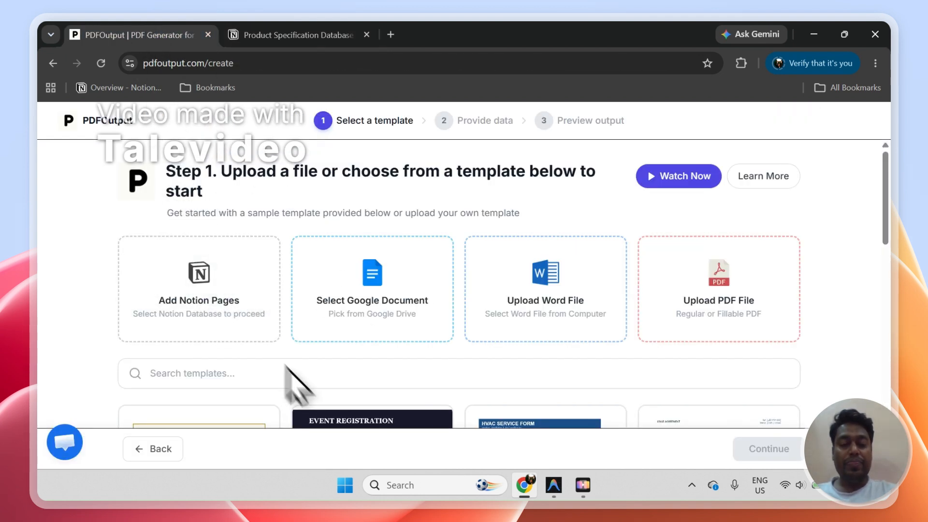
{"action": "left_click", "coordinate": [310, 378]}
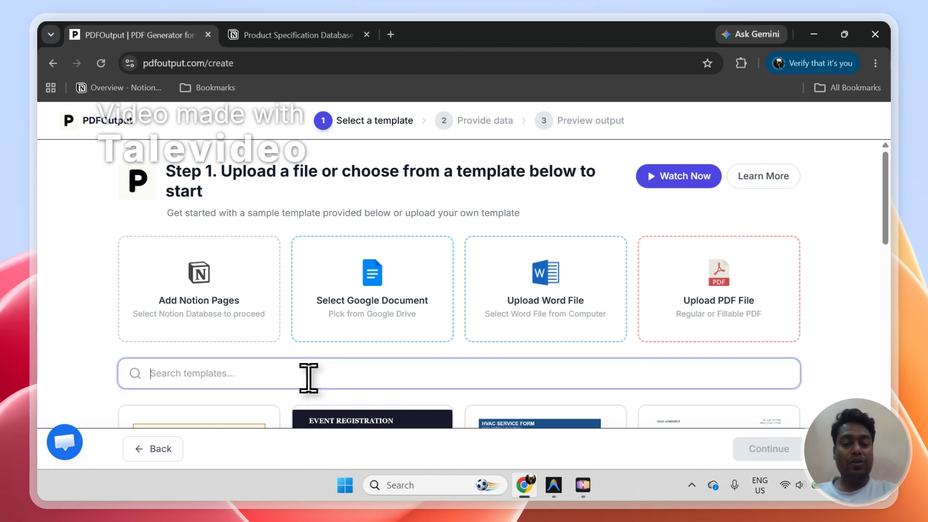
{"action": "type", "text": "Produc"}
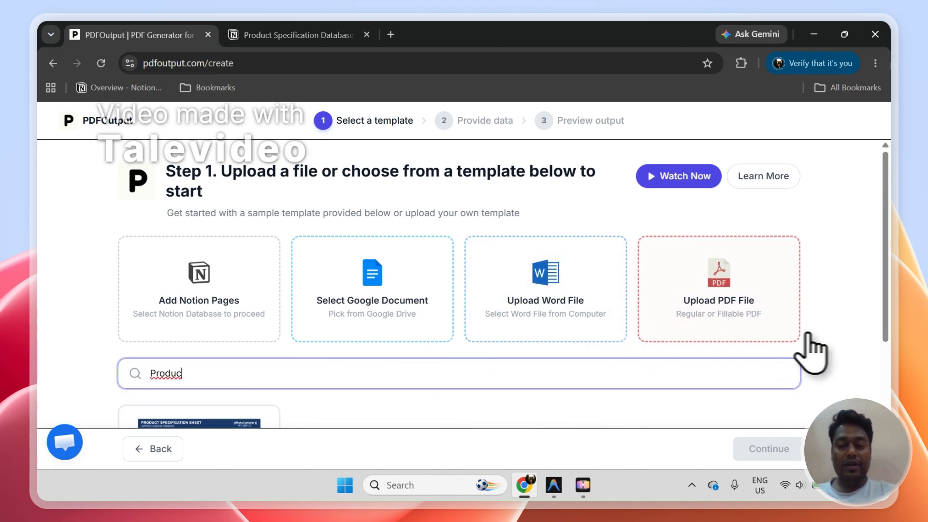
{"action": "scroll", "coordinate": [821, 348], "scroll_direction": "down", "scroll_amount": 3}
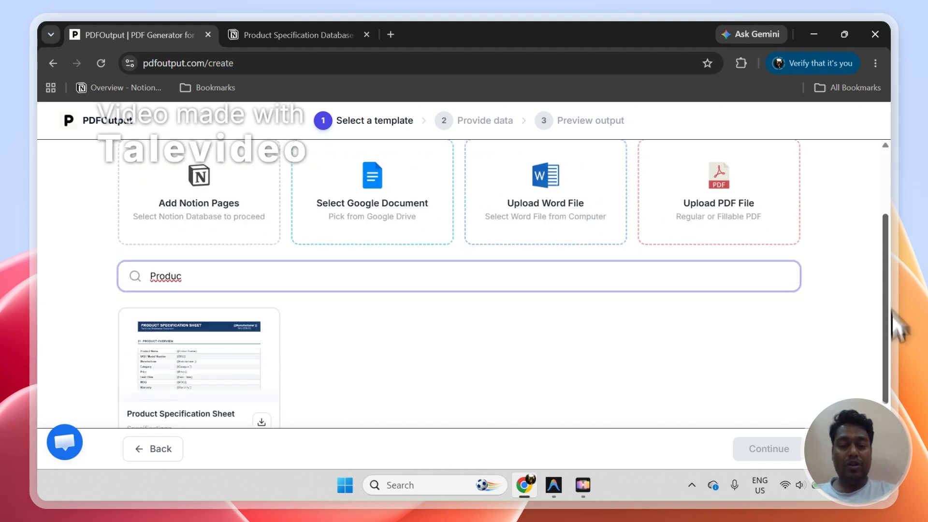
{"action": "left_click", "coordinate": [203, 351]}
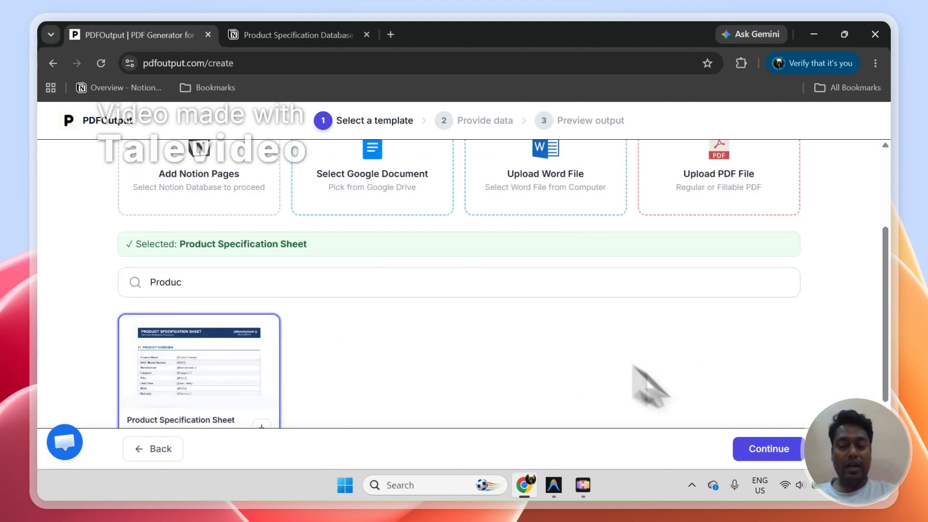
Continue to providing data for the selected template and review the placeholders in its Product Overview table
{"action": "left_click", "coordinate": [763, 449]}
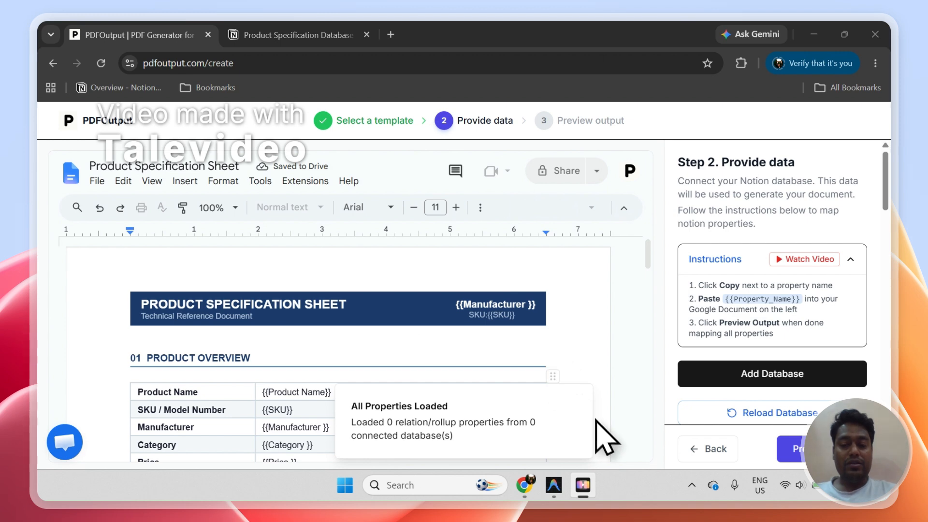
{"action": "left_click", "coordinate": [580, 398]}
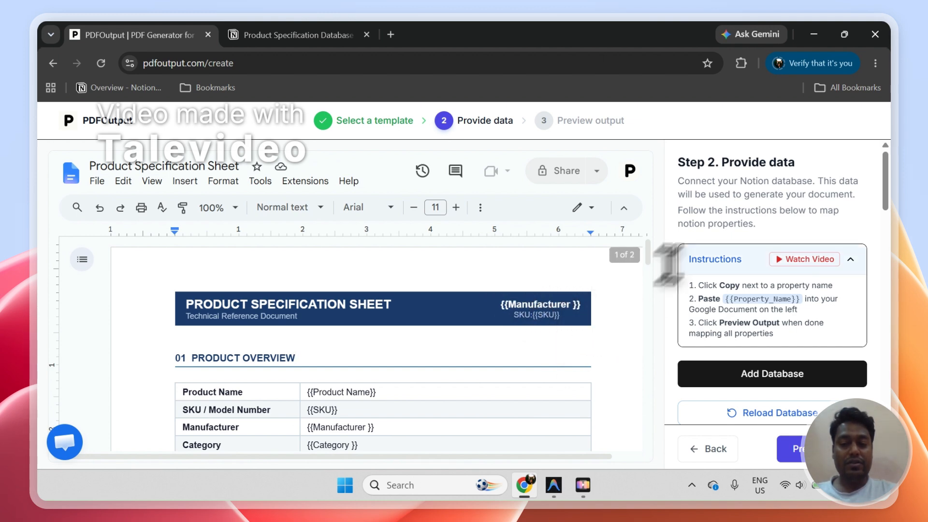
{"action": "scroll", "coordinate": [655, 265], "scroll_direction": "down", "scroll_amount": 3}
{"action": "scroll", "coordinate": [652, 279], "scroll_direction": "up", "scroll_amount": 2}
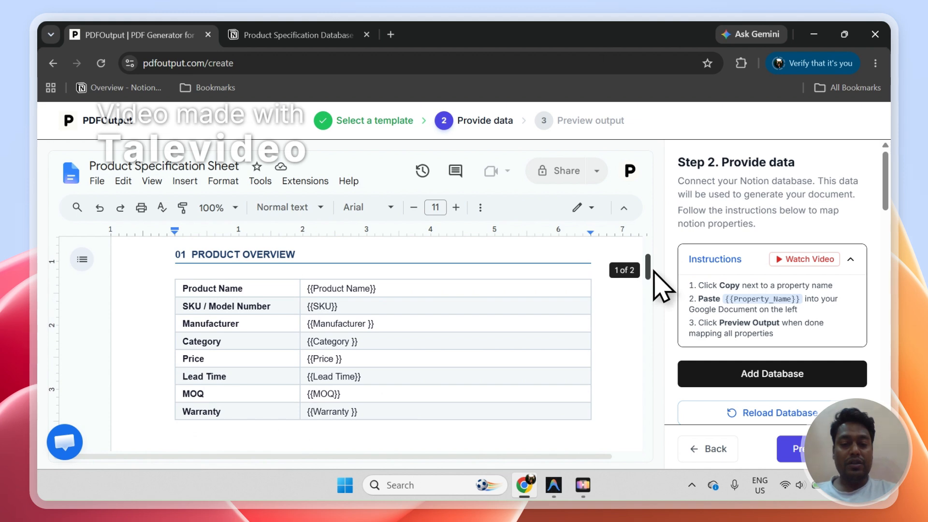
{"action": "left_click", "coordinate": [409, 285]}
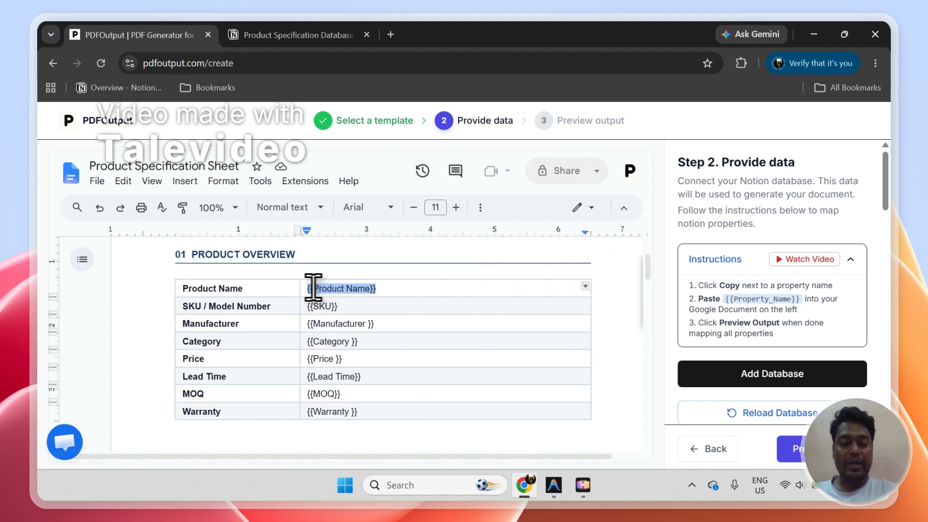
Reload the available databases, check the database title in Notion, then search for "Prod" and select Products Database as the data source
{"action": "scroll", "coordinate": [890, 227], "scroll_direction": "down", "scroll_amount": 5}
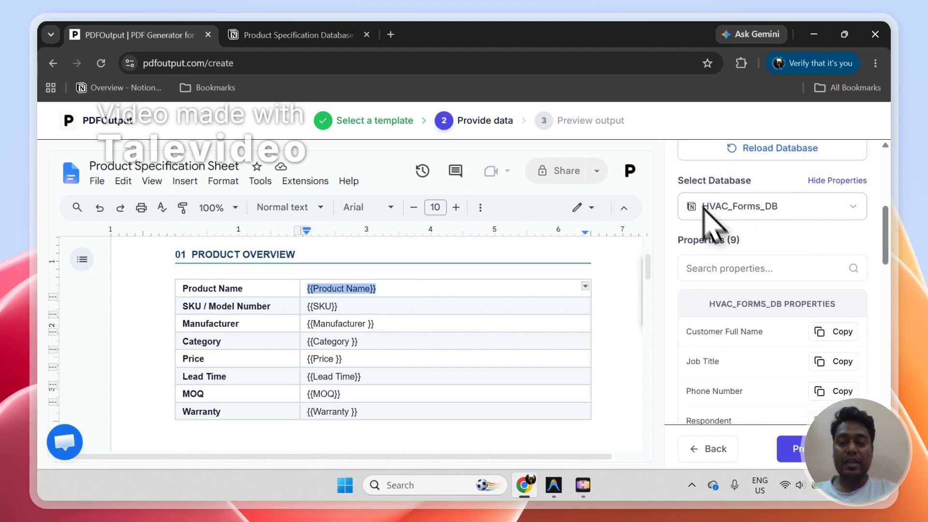
{"action": "left_click", "coordinate": [853, 234]}
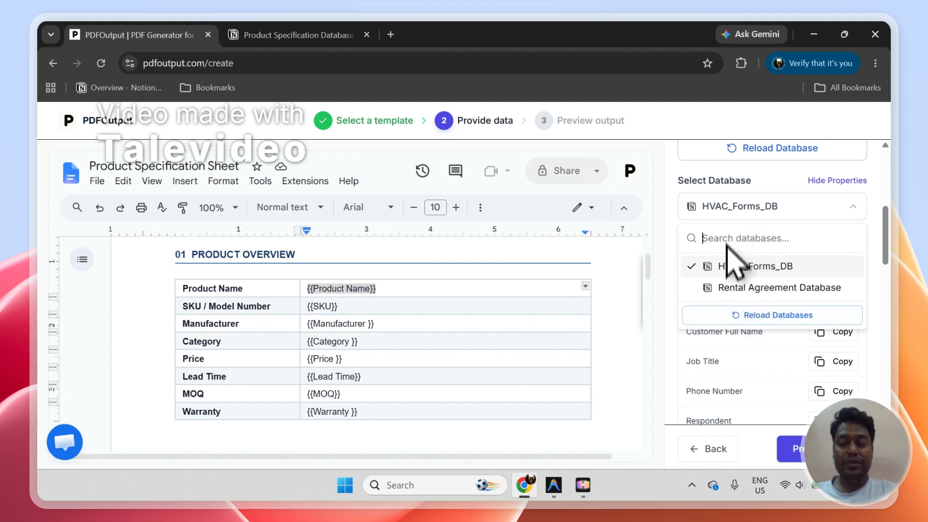
{"action": "left_click", "coordinate": [766, 319]}
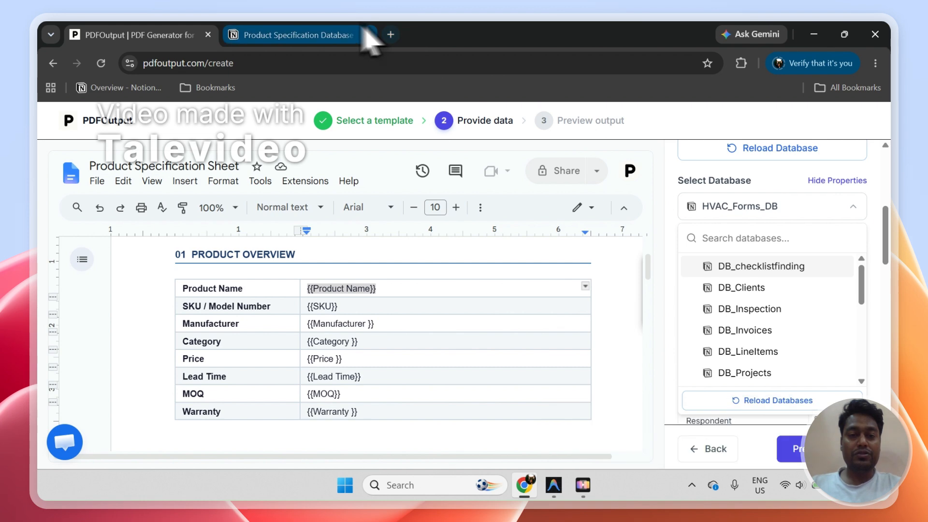
{"action": "left_click", "coordinate": [344, 35]}
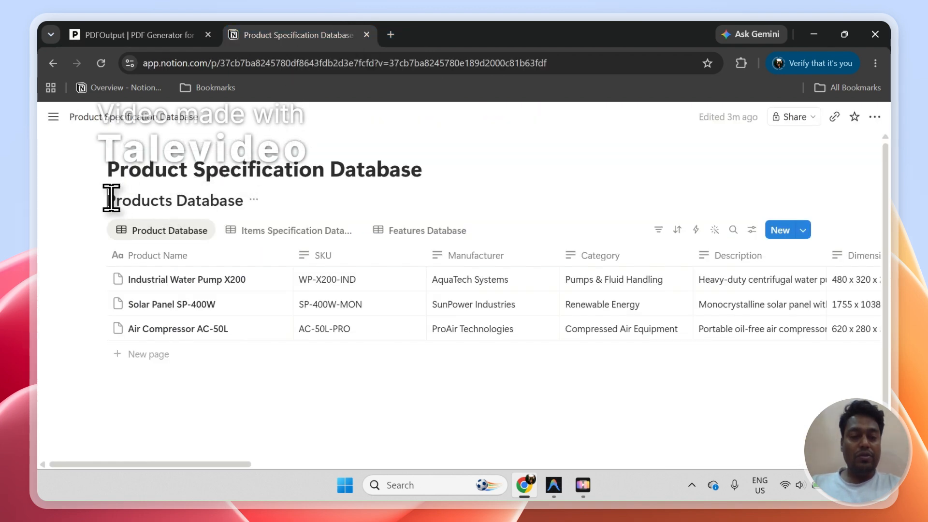
{"action": "left_click", "coordinate": [145, 35]}
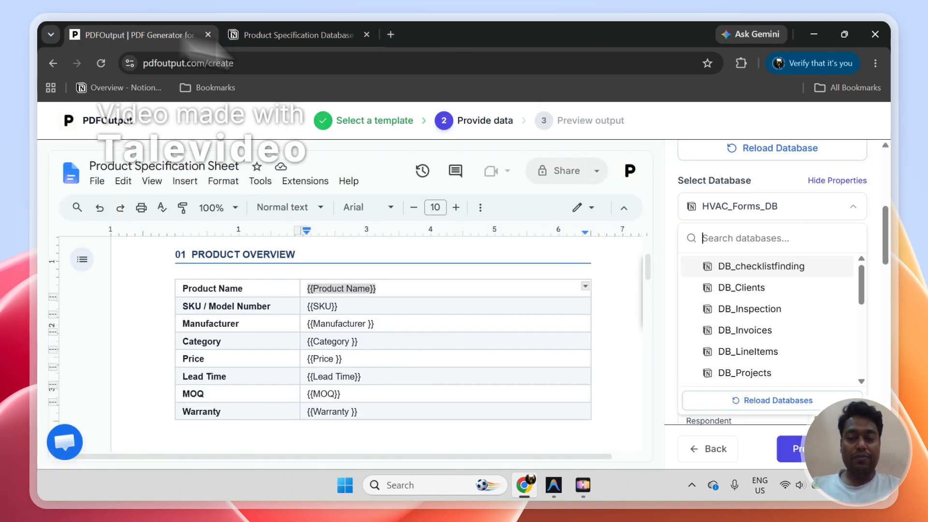
{"action": "type", "text": "Prod"}
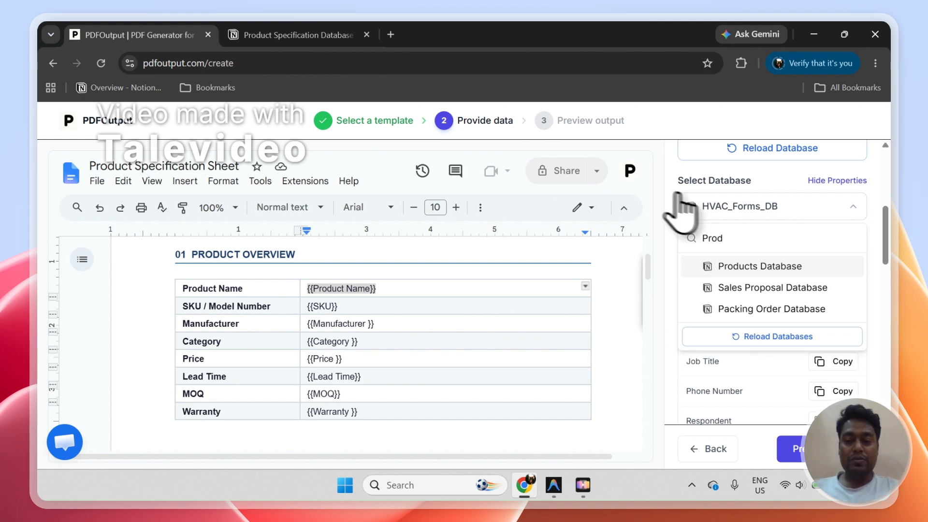
{"action": "left_click", "coordinate": [773, 272]}
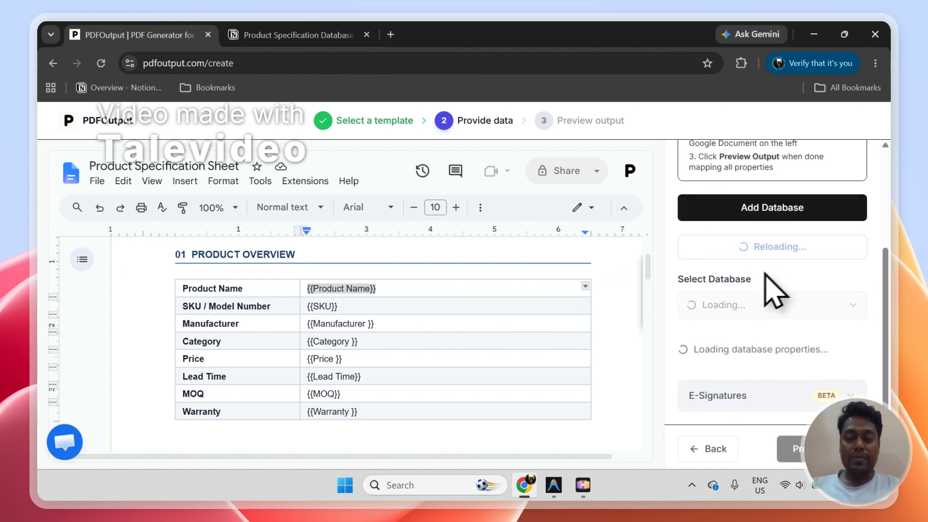
{"action": "left_click", "coordinate": [251, 34]}
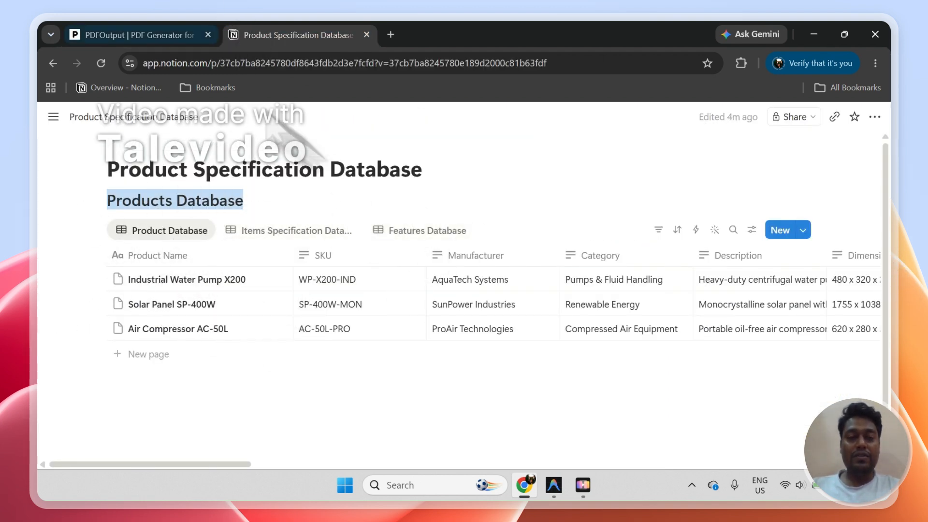
{"action": "left_click", "coordinate": [140, 35]}
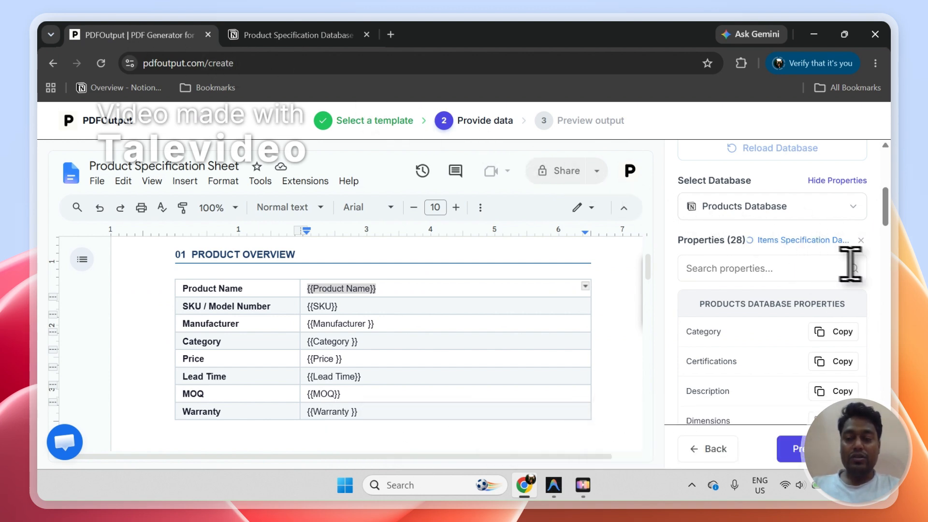
{"action": "mouse_move", "coordinate": [886, 207]}
{"action": "left_mouse_down"}
{"action": "mouse_move", "coordinate": [887, 341]}
{"action": "mouse_move", "coordinate": [874, 195]}
{"action": "left_mouse_up"}
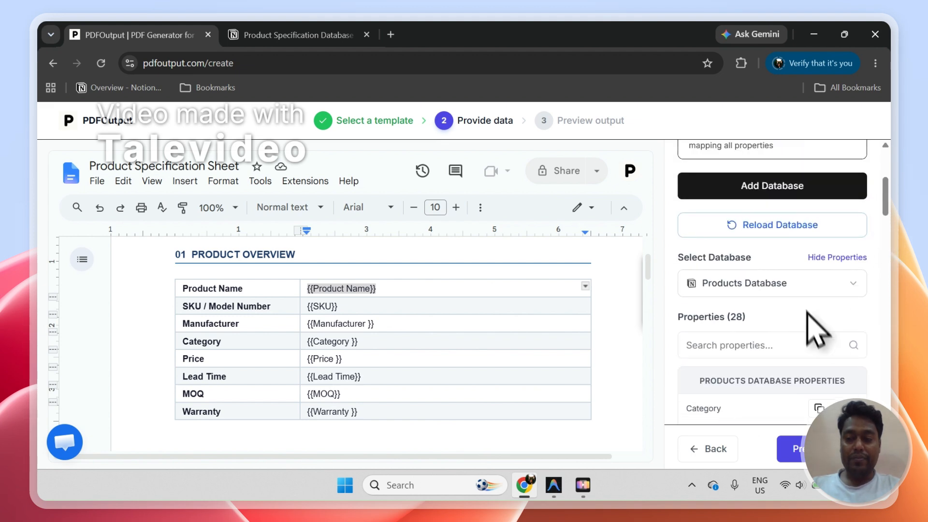
Delete the "SKU:{{SKU}}" line below the manufacturer placeholder in the document header and return to the body
{"action": "scroll", "coordinate": [652, 269], "scroll_direction": "up", "scroll_amount": 3}
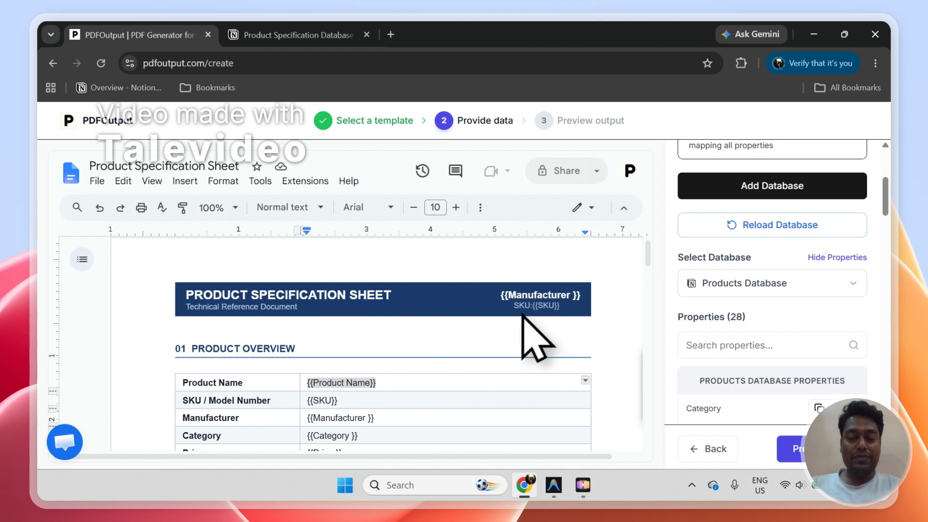
{"action": "left_click", "coordinate": [506, 307]}
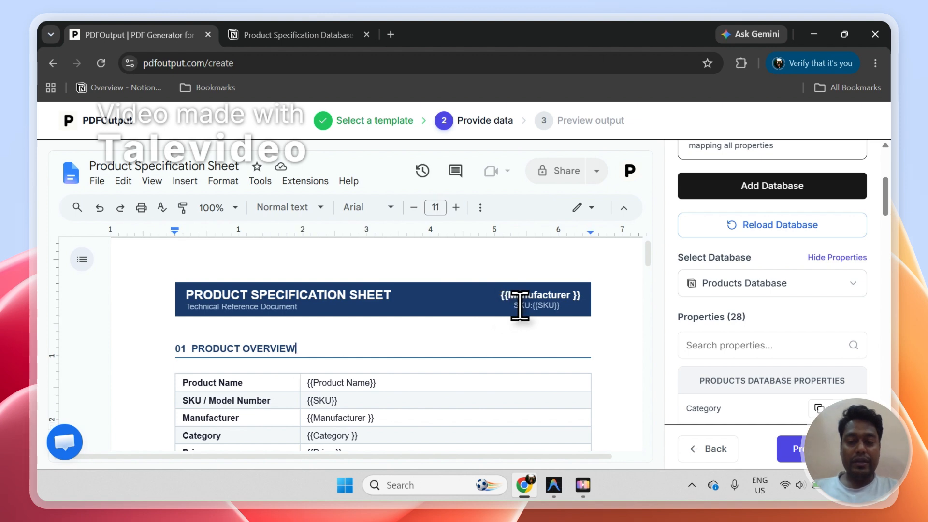
{"action": "double_click", "coordinate": [519, 305]}
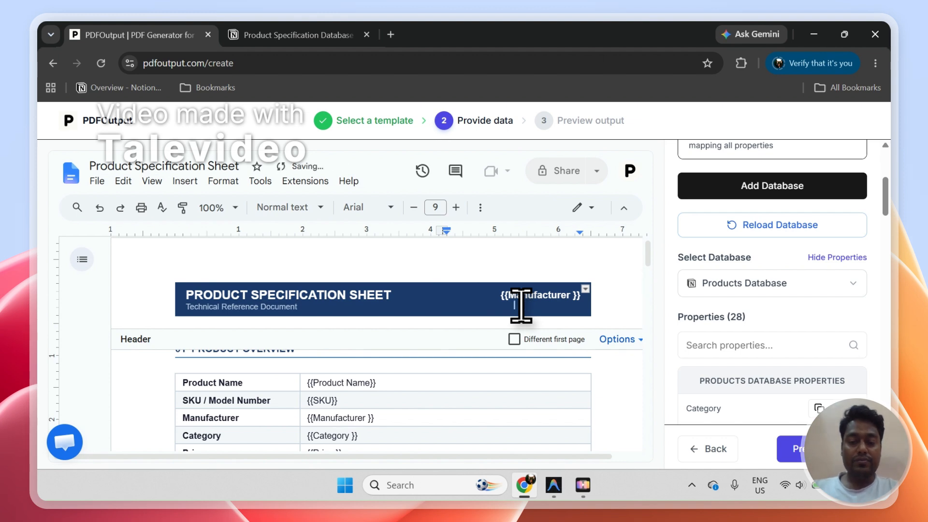
{"action": "left_click", "coordinate": [493, 352]}
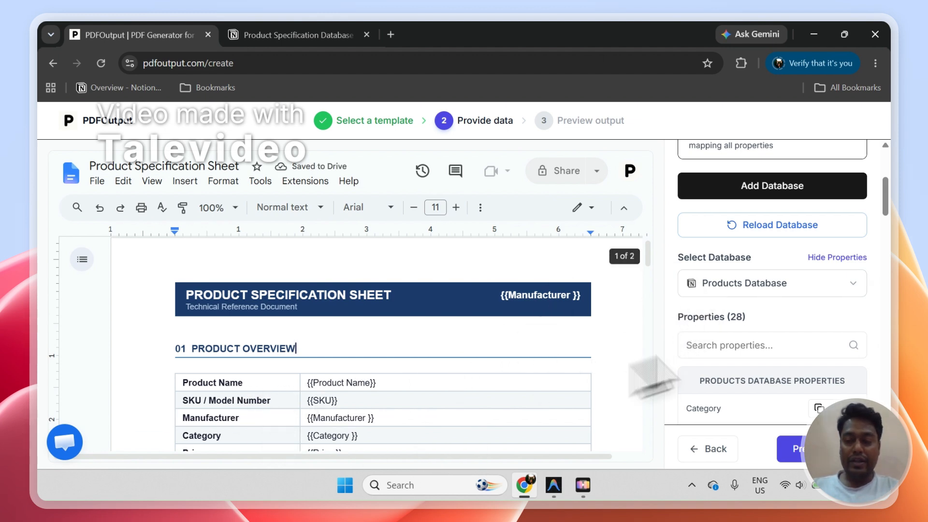
Search the properties for "Produc", copy Product Name from Products Database, and replace the placeholder in the Product Name row with it
{"action": "left_click_drag", "start_coordinate": [891, 203], "coordinate": [894, 228]}
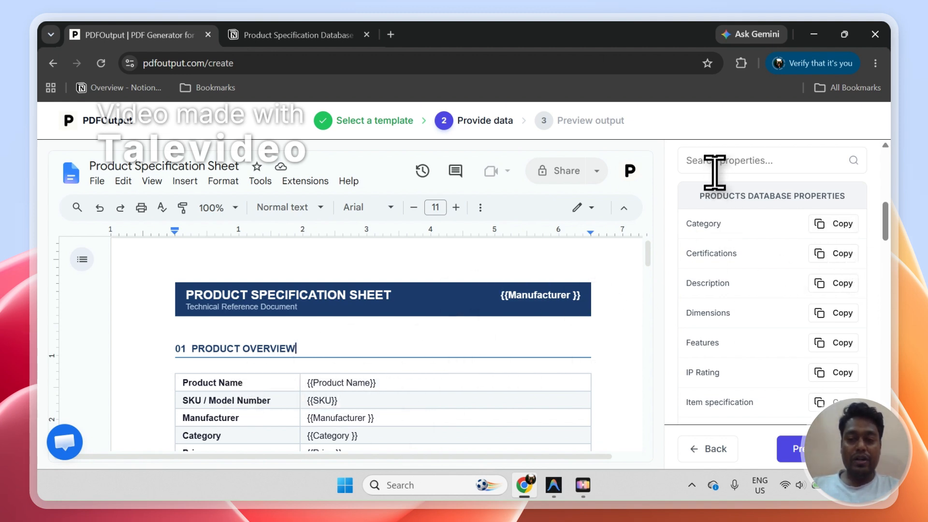
{"action": "type", "text": "Produ"}
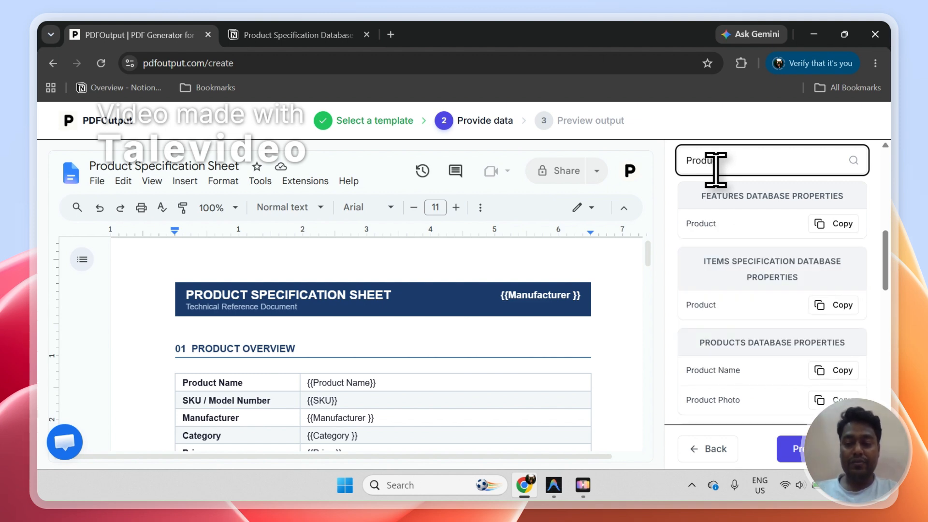
{"action": "type", "text": "c"}
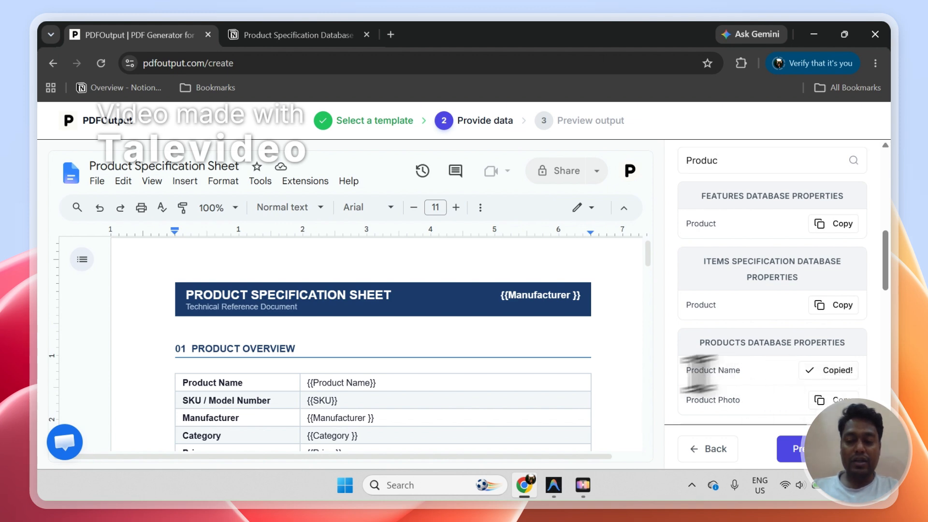
{"action": "left_click", "coordinate": [509, 387]}
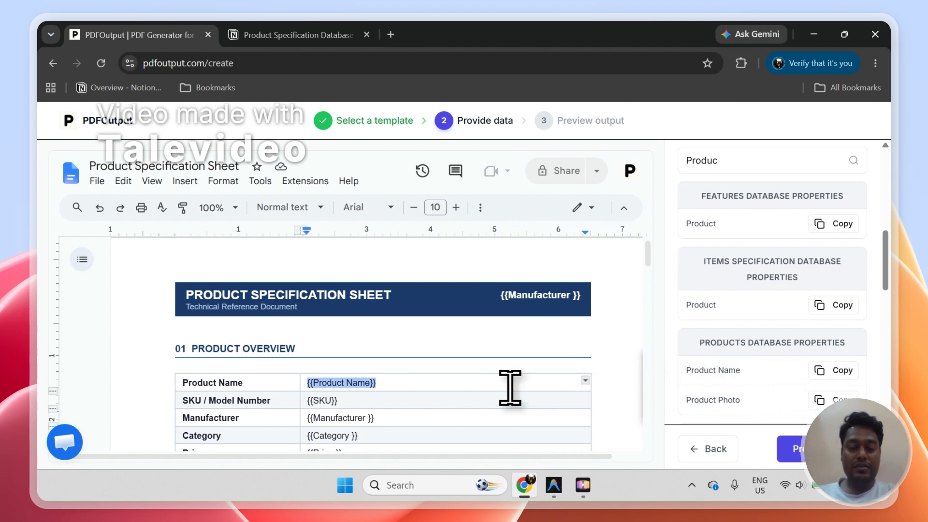
{"action": "key", "text": "BackSpace"}
{"action": "key", "text": "ctrl+v"}
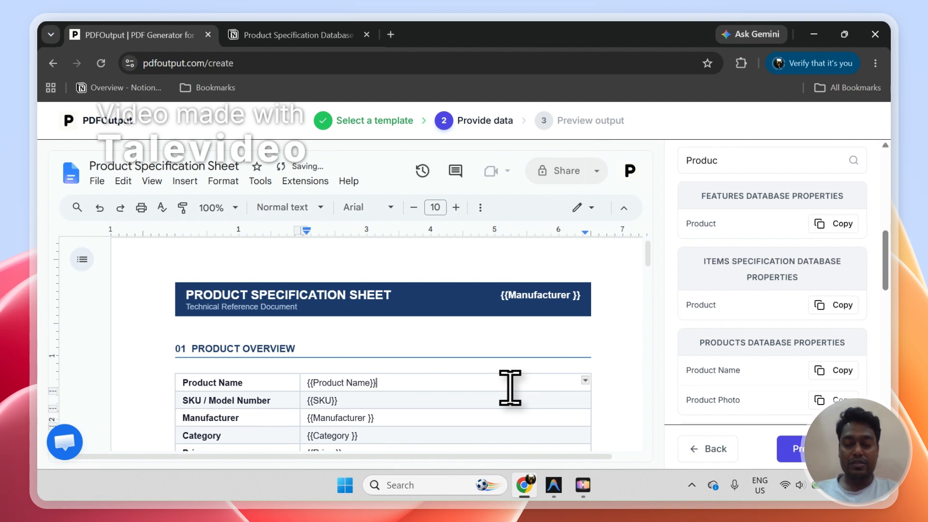
Review the mapping instructions, search the properties for "SKU", and select the placeholder in the SKU / Model Number row
{"action": "scroll", "coordinate": [860, 309], "scroll_direction": "up", "scroll_amount": 7}
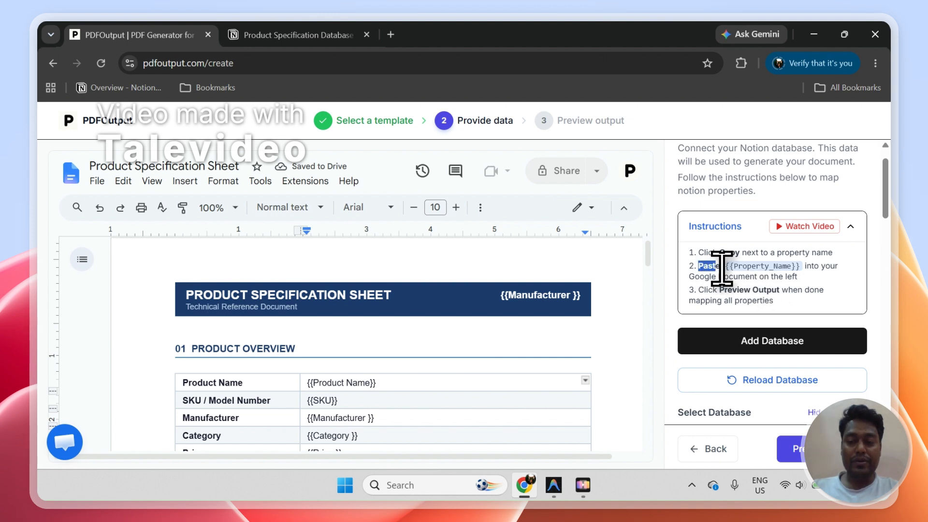
{"action": "left_click", "coordinate": [871, 207]}
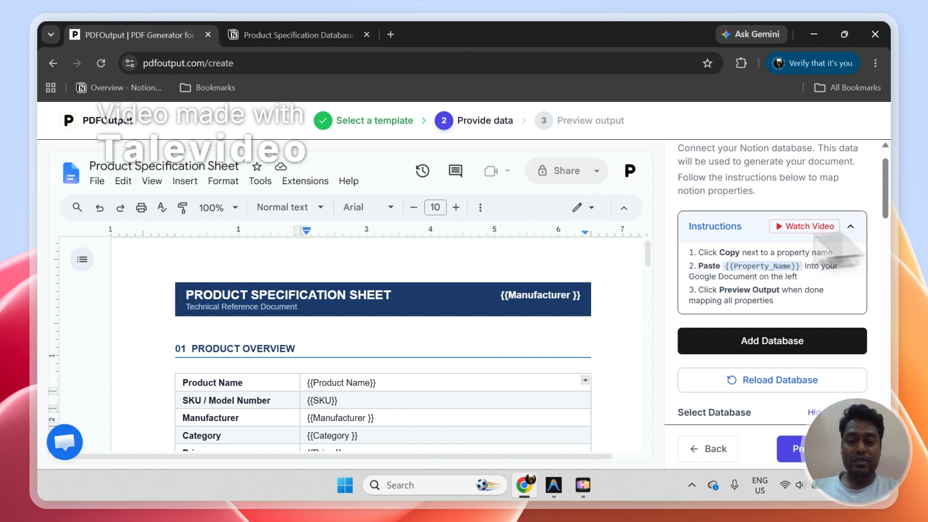
{"action": "scroll", "coordinate": [641, 253], "scroll_direction": "down", "scroll_amount": 3}
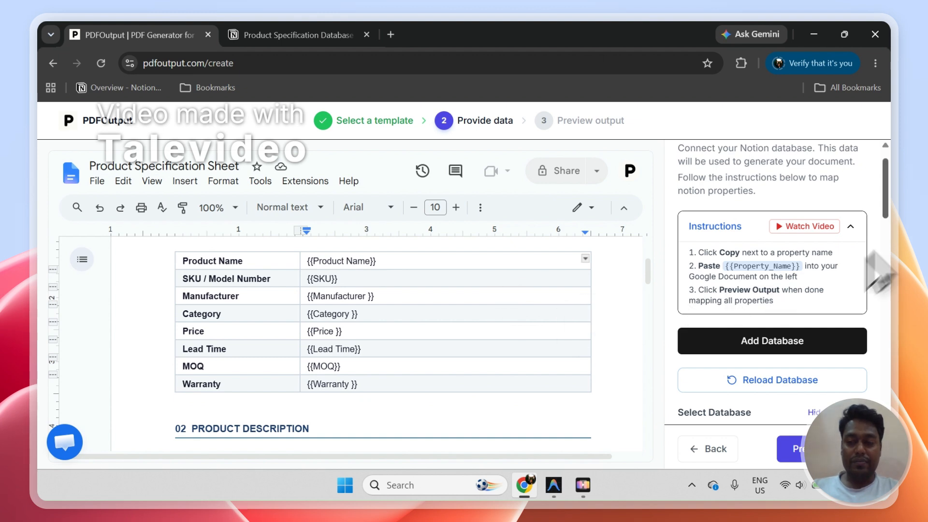
{"action": "scroll", "coordinate": [893, 223], "scroll_direction": "down", "scroll_amount": 4}
{"action": "scroll", "coordinate": [898, 242], "scroll_direction": "down", "scroll_amount": 1}
{"action": "double_click", "coordinate": [798, 285]}
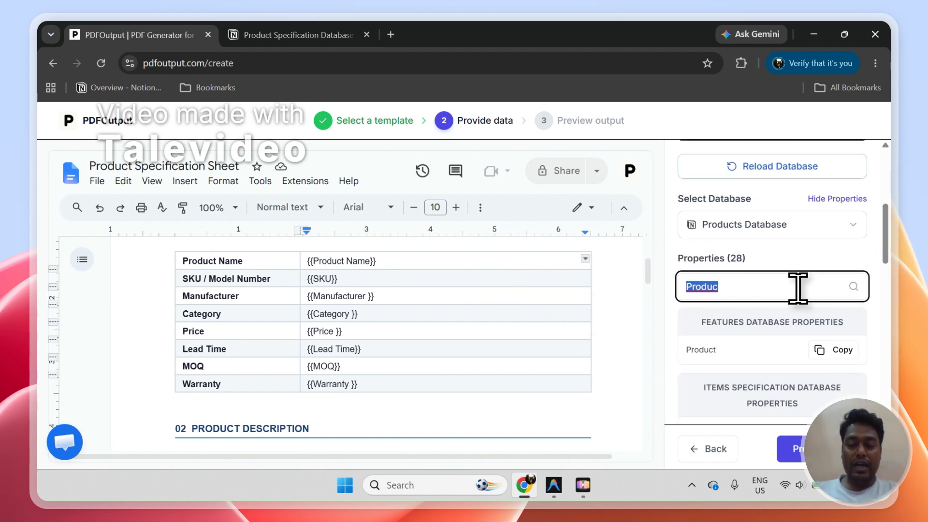
{"action": "type", "text": "SKU"}
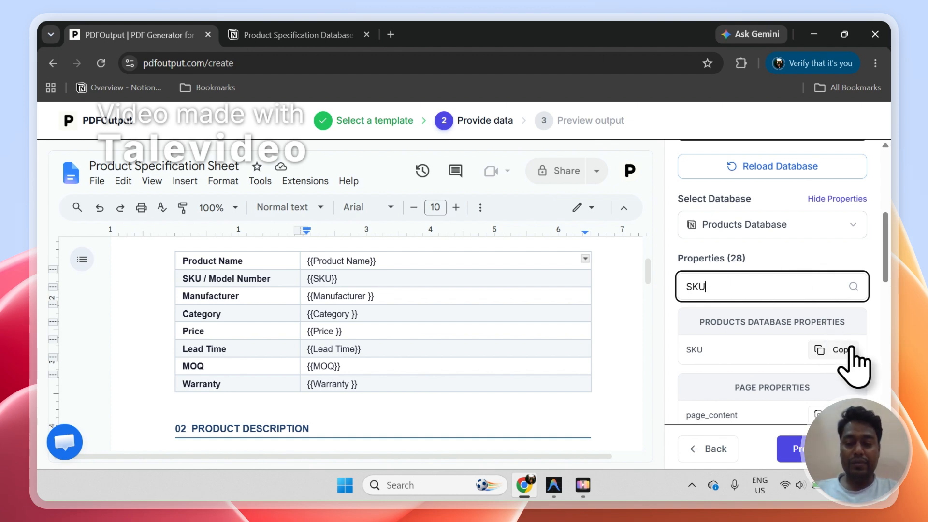
{"action": "left_click", "coordinate": [506, 287]}
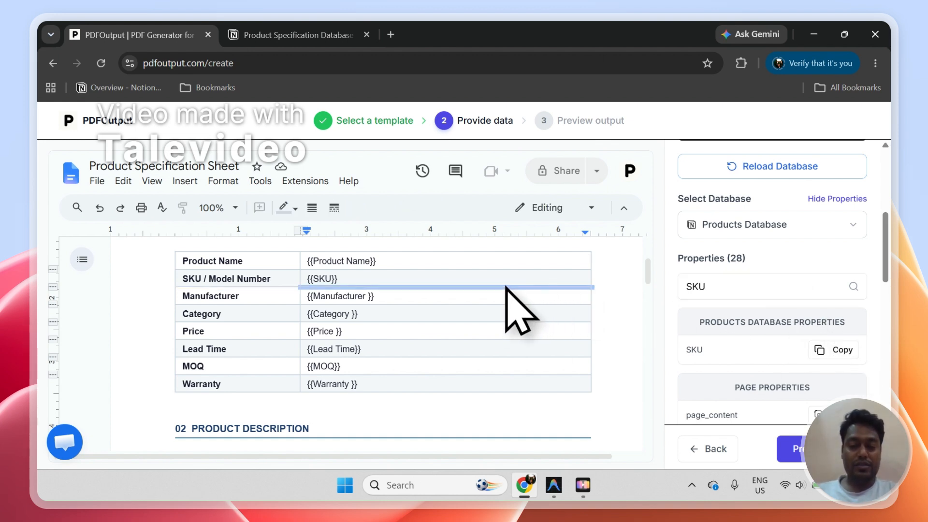
{"action": "left_click", "coordinate": [507, 283]}
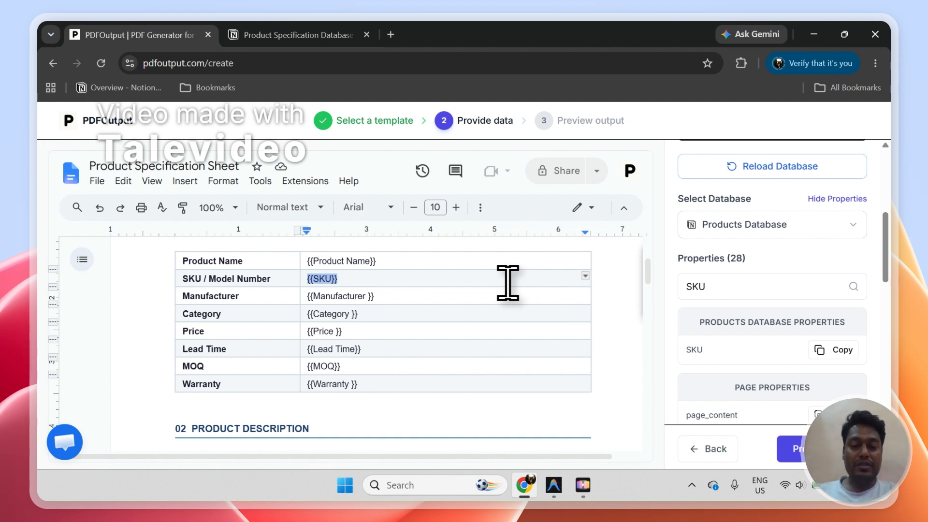
Compare the template's Detailed Specifications and Key Features placeholders with the Items Specification Database in Notion
{"action": "left_click_drag", "start_coordinate": [648, 275], "coordinate": [659, 366]}
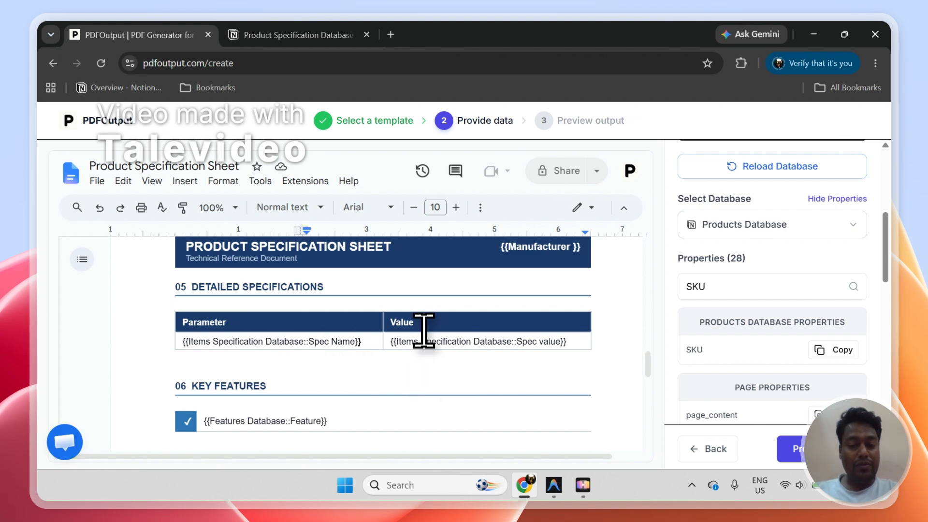
{"action": "left_click", "coordinate": [305, 36]}
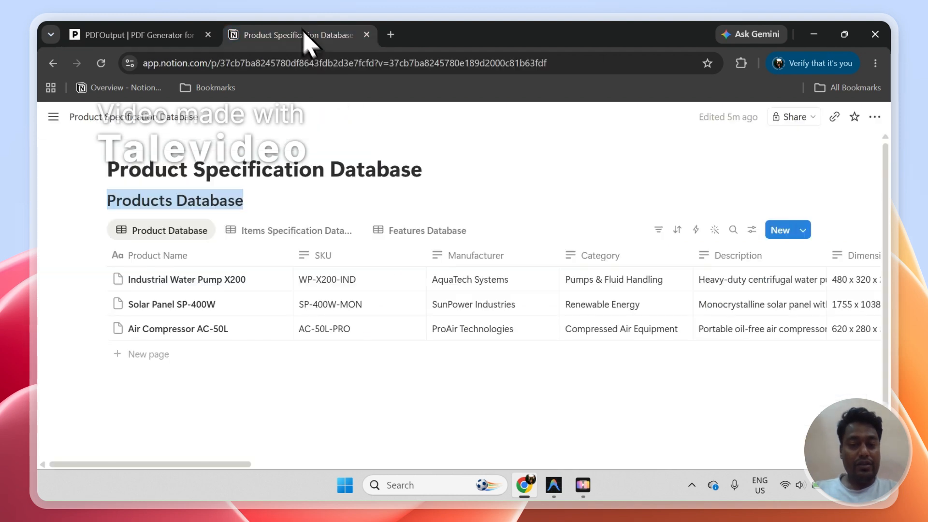
{"action": "left_click", "coordinate": [286, 232]}
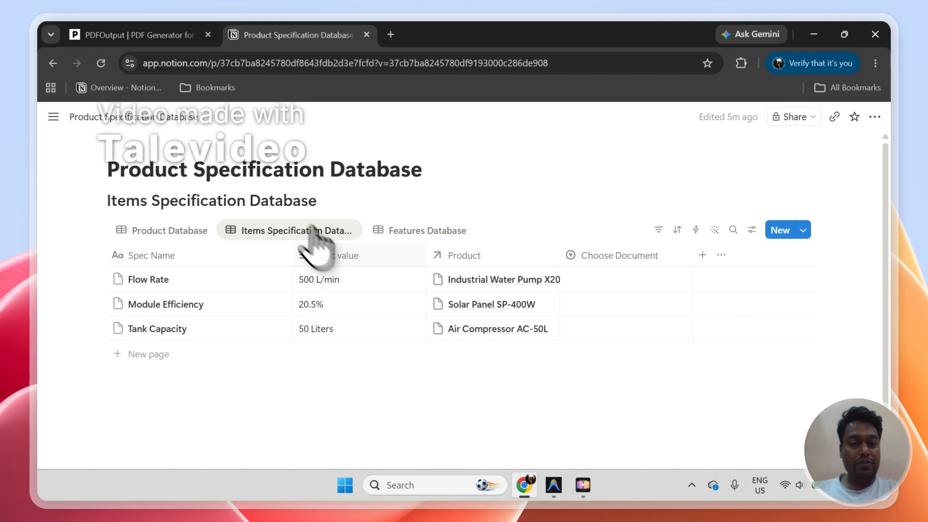
Return to the Product Database view and select the Industrial Water Pump X200, Solar Panel SP-400W and Air Compressor AC-50L records
{"action": "left_click", "coordinate": [194, 233]}
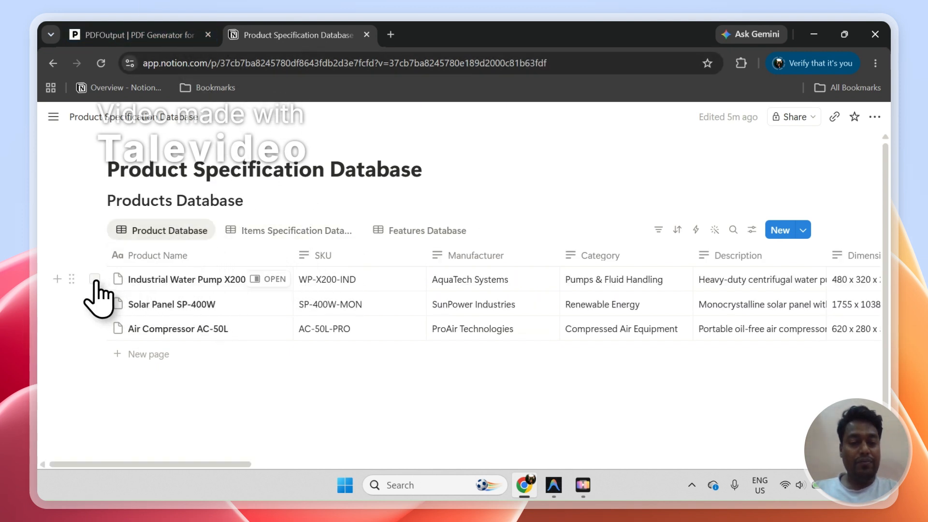
{"action": "left_click", "coordinate": [95, 279]}
{"action": "left_click", "coordinate": [94, 304]}
{"action": "left_click", "coordinate": [95, 328]}
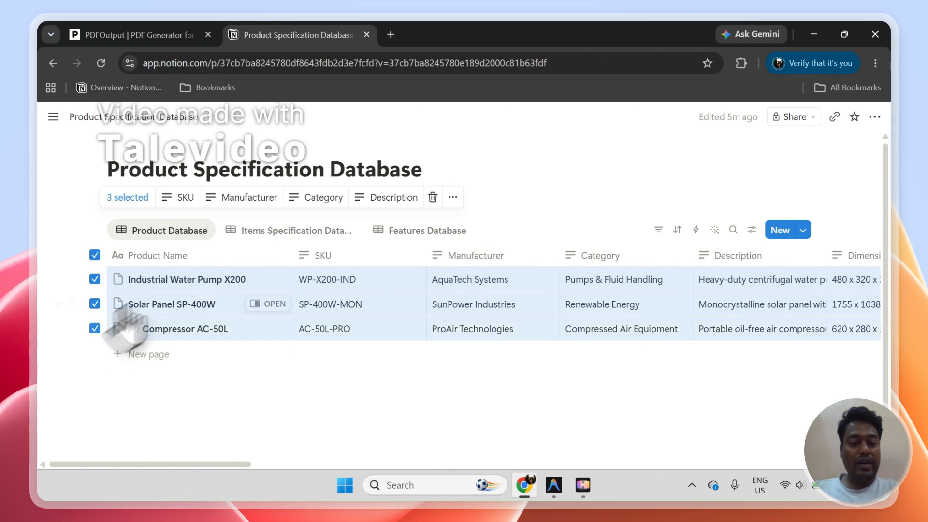
View the Items Specification Database in Notion, and clear the Parameter and Value placeholders under Detailed Specifications in the PDFOutput template
{"action": "left_click", "coordinate": [273, 239]}
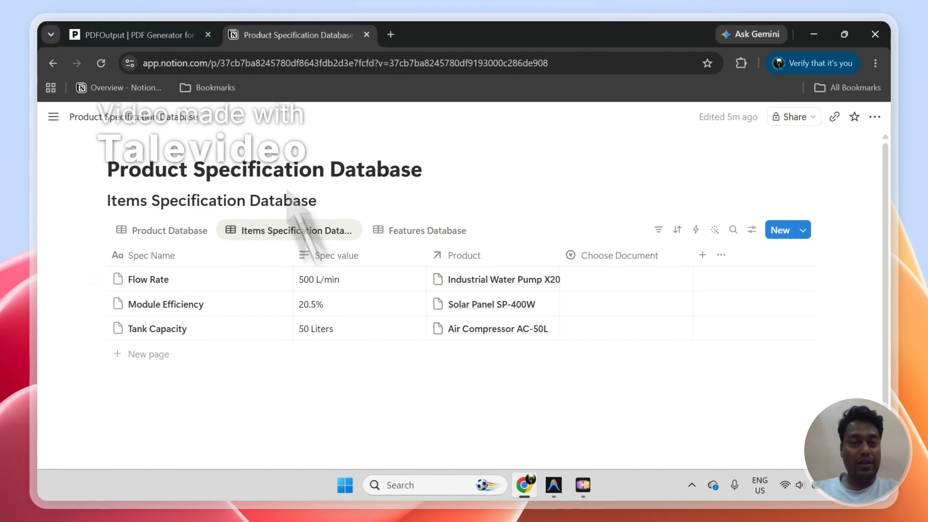
{"action": "left_click", "coordinate": [182, 35]}
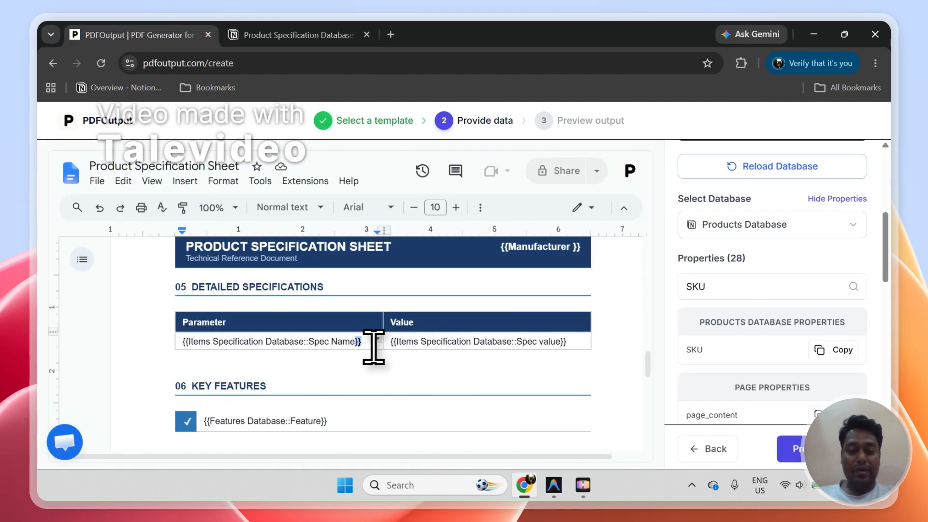
{"action": "key", "text": "BackSpace"}
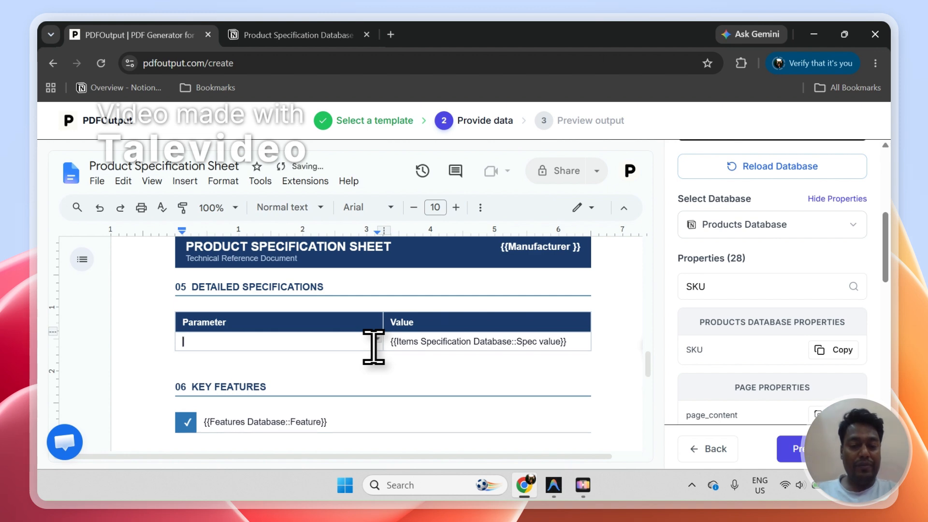
{"action": "key", "text": "Tab"}
{"action": "key", "text": "BackSpace"}
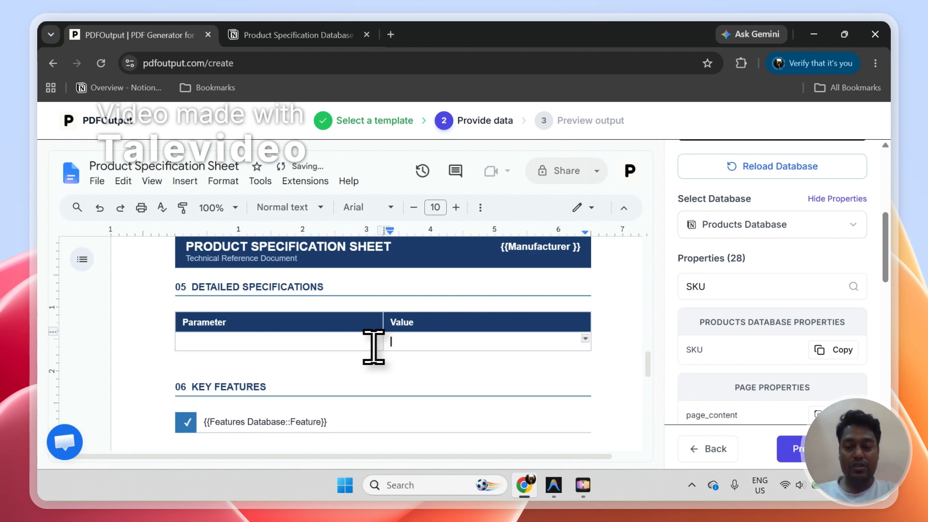
Search the properties for "sPEC", copy Spec Name from Items Specification Database, and paste it into the empty Parameter cell
{"action": "double_click", "coordinate": [736, 289]}
{"action": "type", "text": "sPEC"}
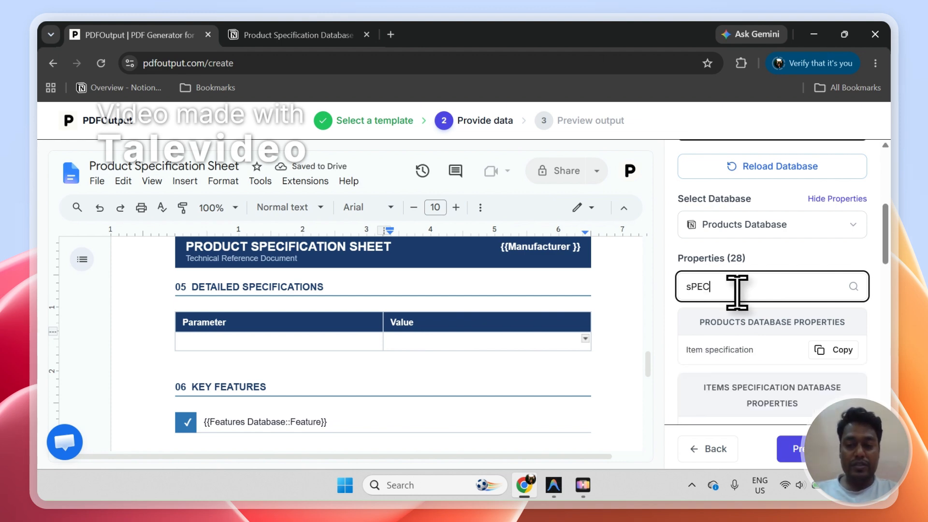
{"action": "left_click_drag", "start_coordinate": [885, 239], "coordinate": [890, 295]}
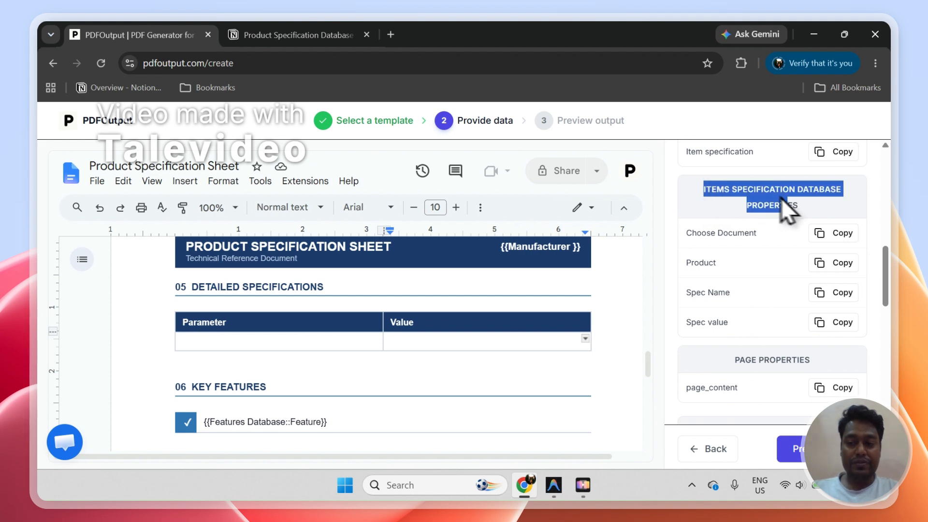
{"action": "left_click", "coordinate": [842, 293]}
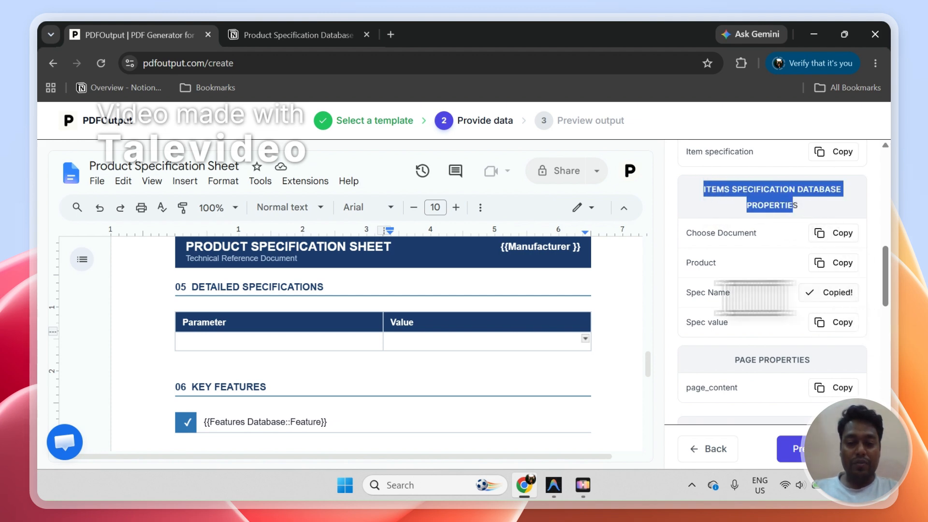
{"action": "left_click", "coordinate": [324, 341]}
{"action": "key", "text": "ctrl+v"}
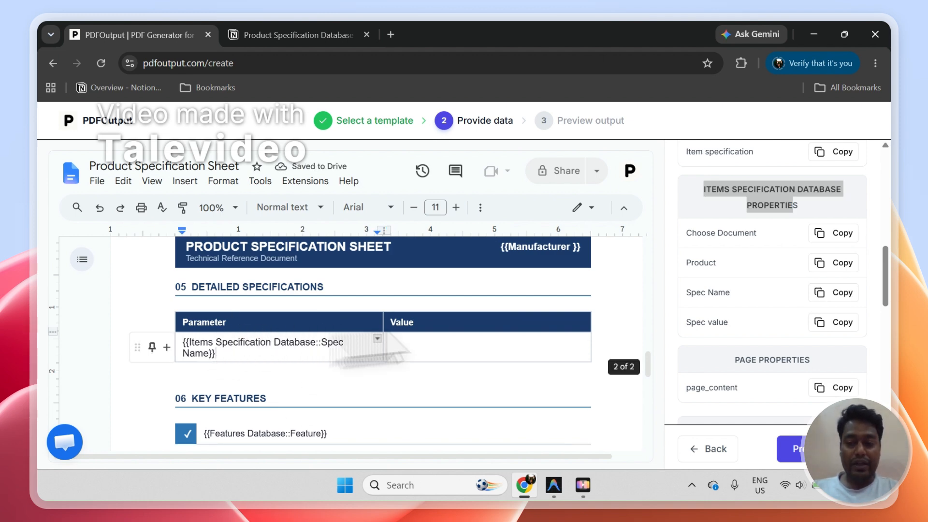
Copy the Spec value property from Items Specification Database and paste it into the empty Value cell under Detailed Specifications
{"action": "left_click", "coordinate": [853, 327]}
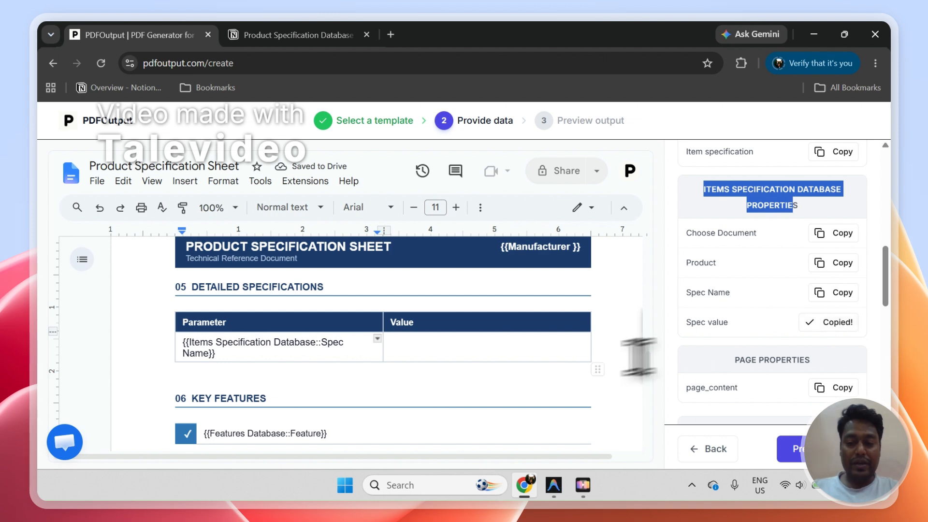
{"action": "left_click", "coordinate": [552, 352]}
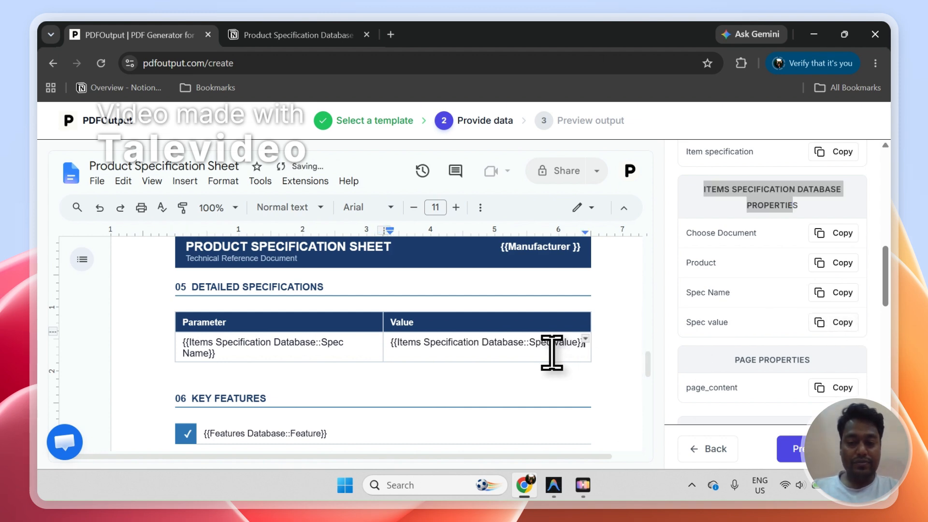
{"action": "left_click", "coordinate": [552, 353]}
Compare the template's Spec Name and Spec value placeholders with the Items Specification Database columns in Notion
{"action": "scroll", "coordinate": [552, 353], "scroll_direction": "up", "scroll_amount": 4}
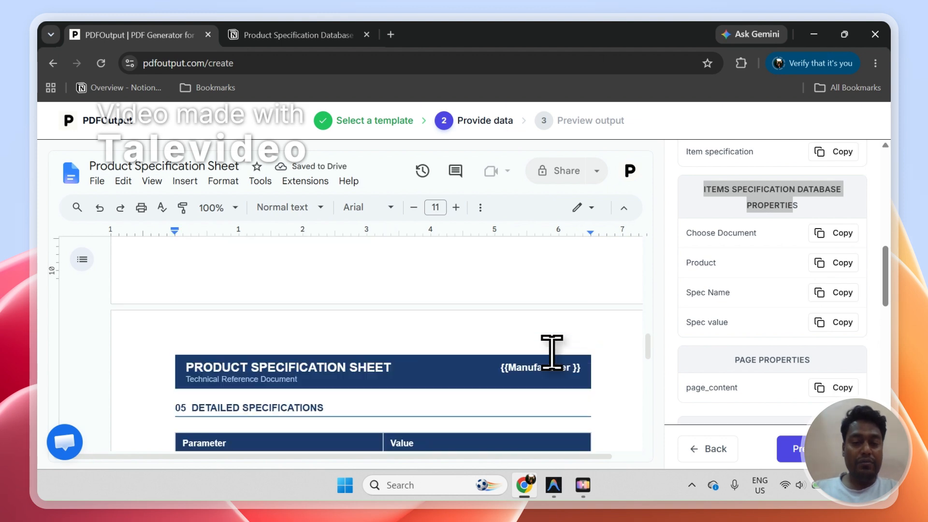
{"action": "scroll", "coordinate": [552, 353], "scroll_direction": "down", "scroll_amount": 3}
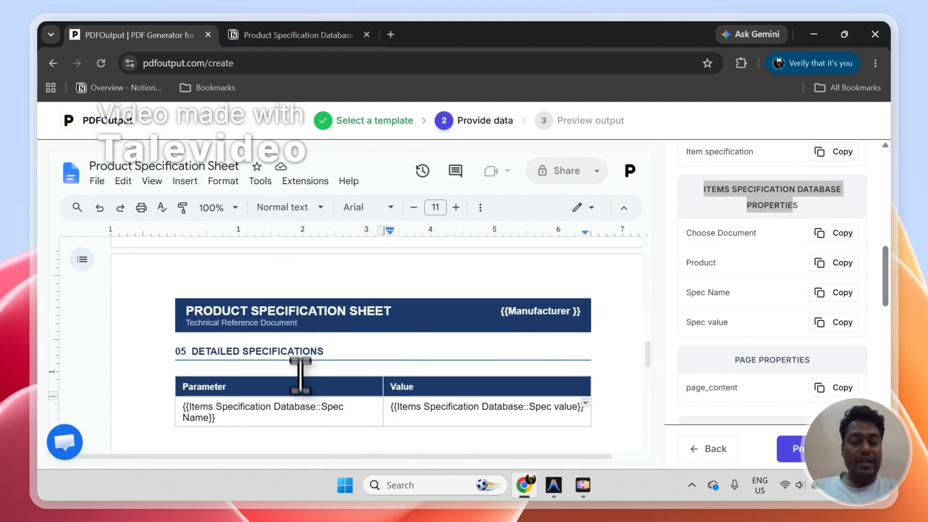
{"action": "left_click", "coordinate": [259, 37]}
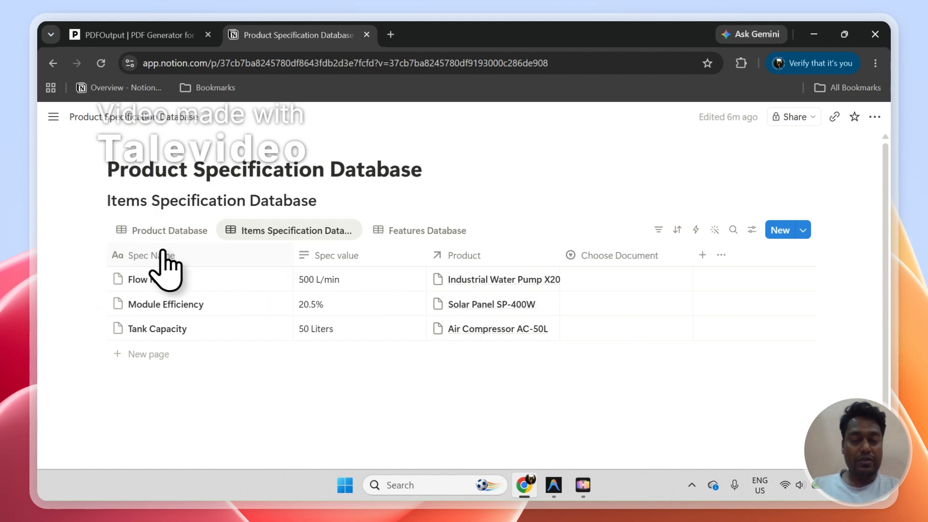
{"action": "left_click", "coordinate": [198, 38]}
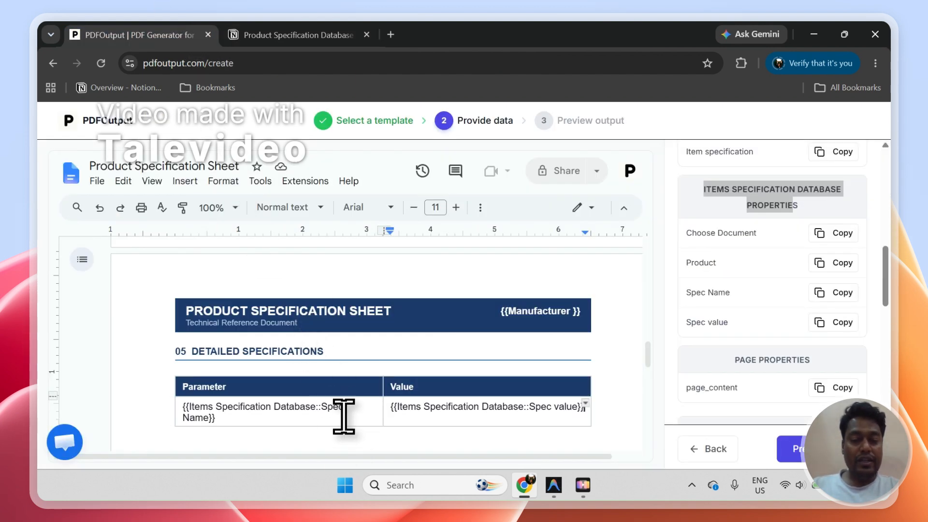
{"action": "scroll", "coordinate": [653, 371], "scroll_direction": "down", "scroll_amount": 2}
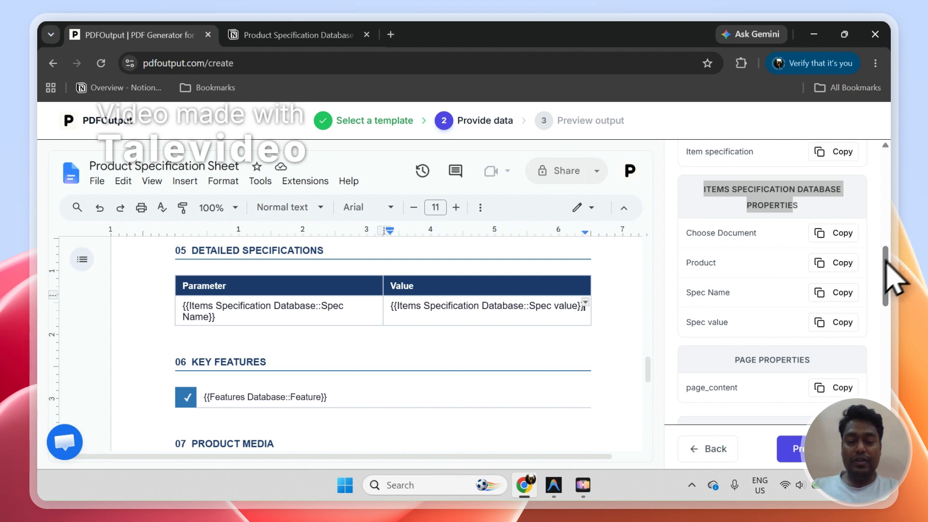
Compare the PDF File Name, PDF Attachment Field and Drive Attachment Field settings with the Products Database columns in Notion
{"action": "left_click_drag", "start_coordinate": [887, 261], "coordinate": [891, 346]}
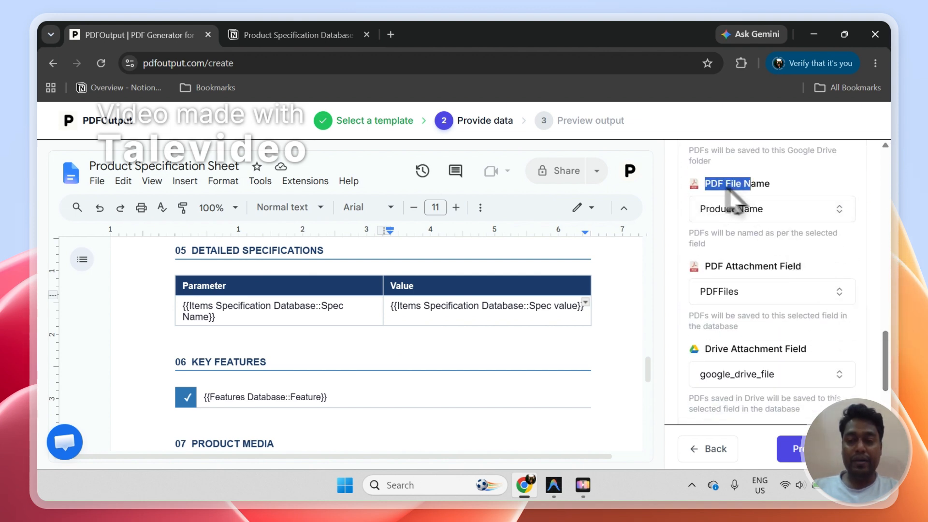
{"action": "left_click", "coordinate": [331, 38]}
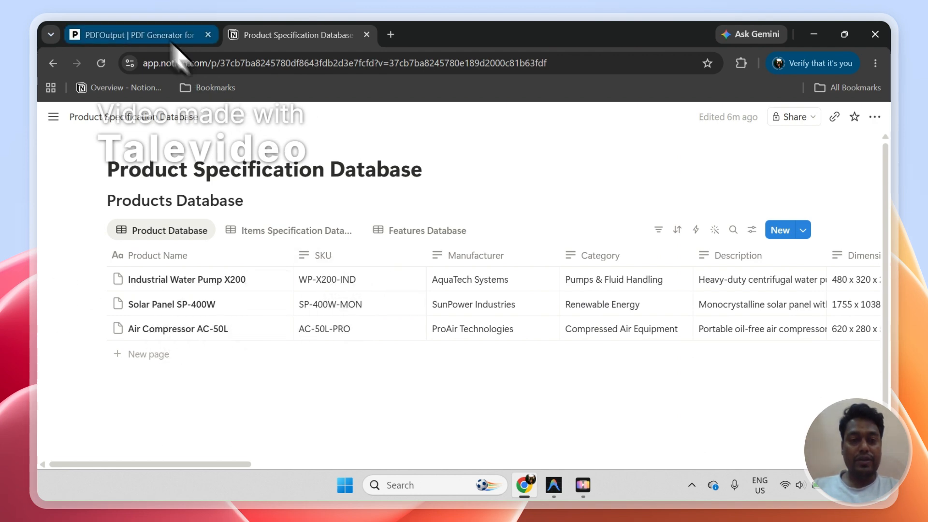
{"action": "left_click", "coordinate": [145, 35]}
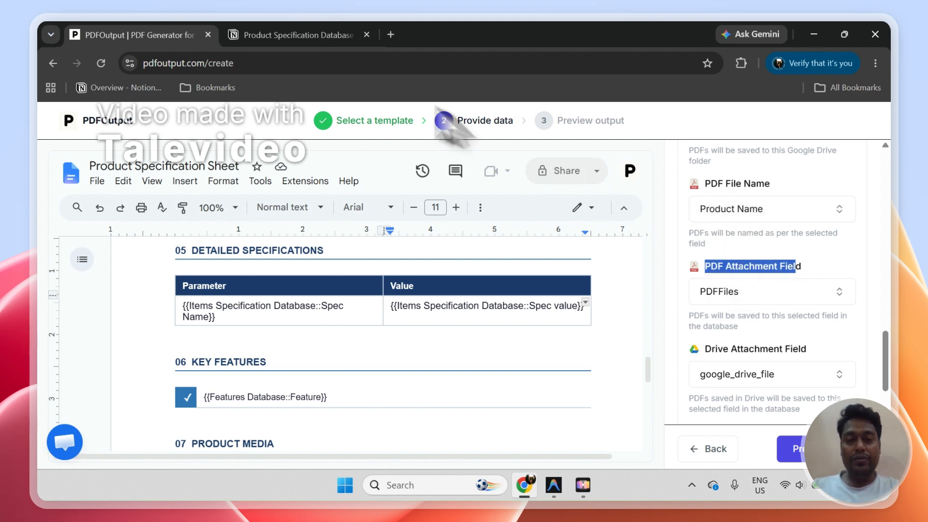
{"action": "left_click", "coordinate": [284, 36]}
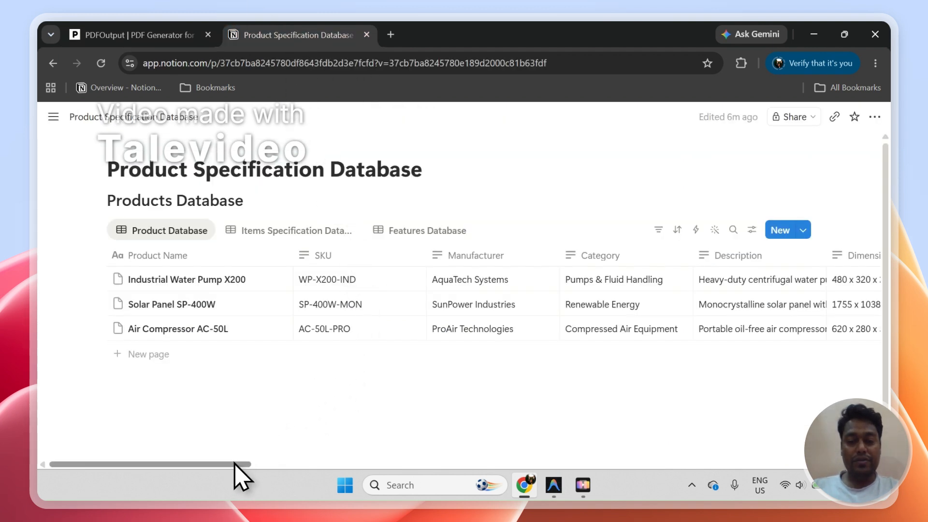
{"action": "left_click_drag", "start_coordinate": [242, 471], "coordinate": [756, 428]}
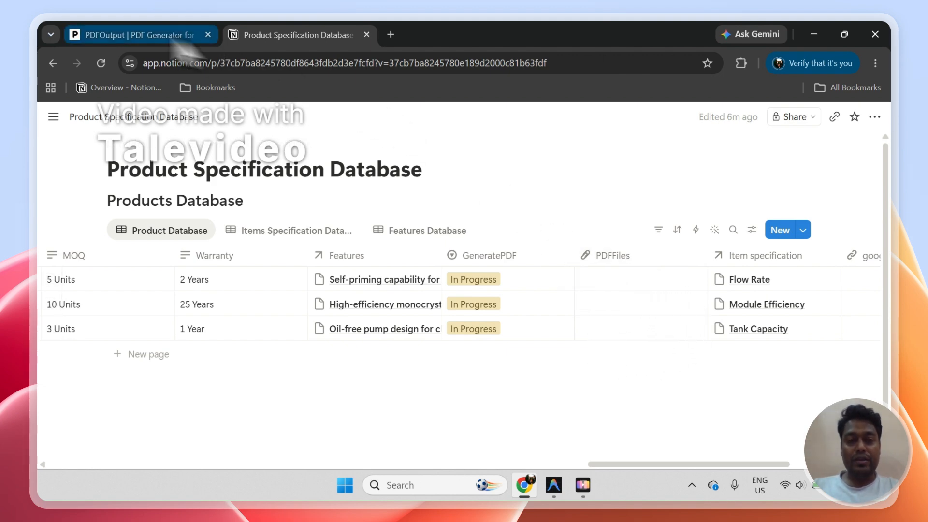
{"action": "left_click", "coordinate": [184, 38]}
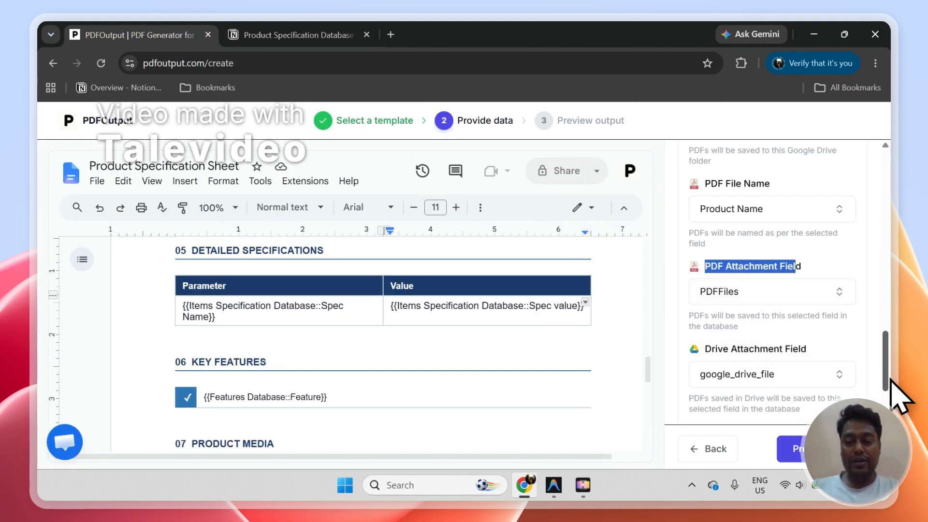
Review the remaining output settings in PDFOutput and generate the preview document
{"action": "left_click_drag", "start_coordinate": [885, 377], "coordinate": [891, 406]}
{"action": "scroll", "coordinate": [880, 330], "scroll_direction": "down", "scroll_amount": 1}
{"action": "left_click", "coordinate": [821, 450]}
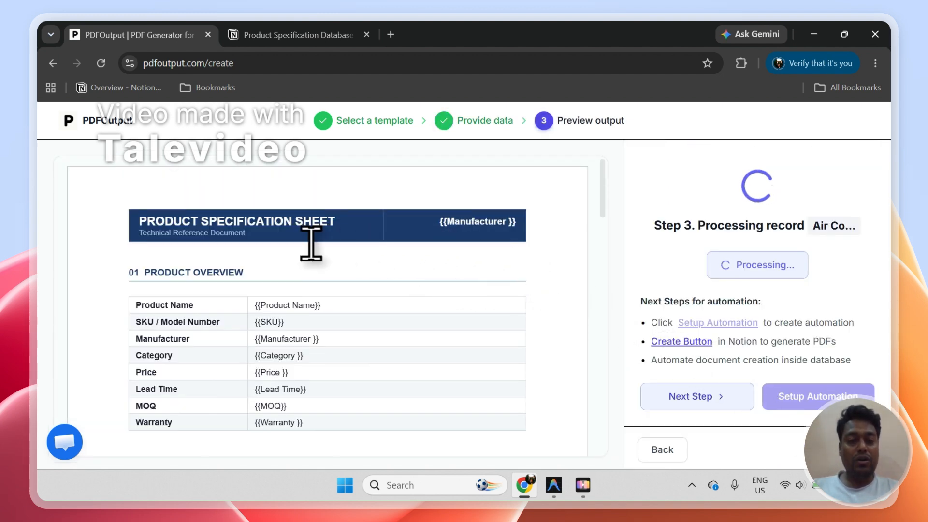
Check the Air Compressor AC-50L record's GeneratePDF and PDFFiles columns in Notion's Product Database, and return to the PDFOutput preview
{"action": "left_click", "coordinate": [266, 34]}
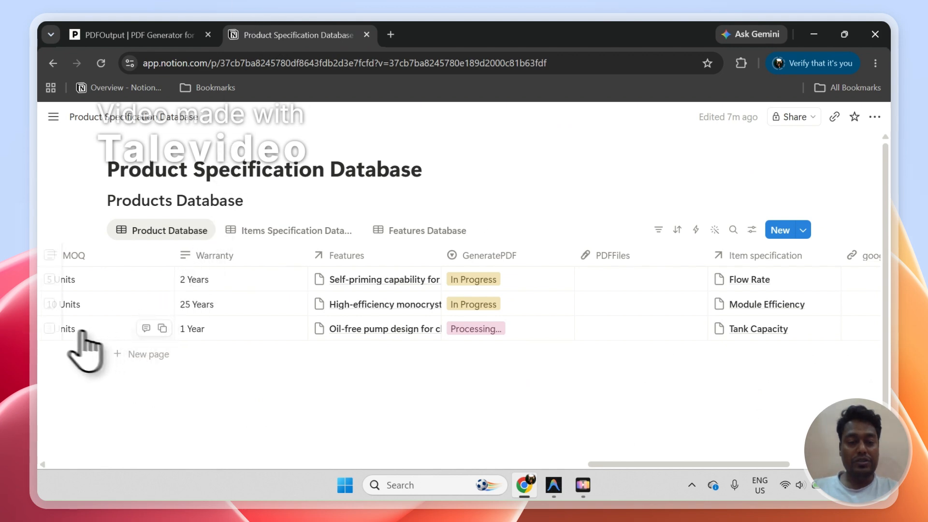
{"action": "left_click", "coordinate": [49, 329]}
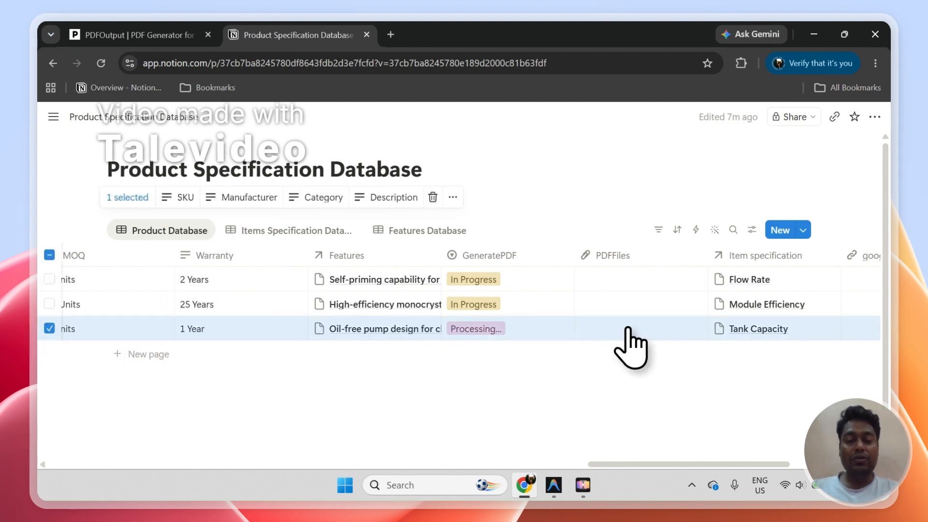
{"action": "left_click", "coordinate": [162, 36]}
{"action": "left_click", "coordinate": [309, 29]}
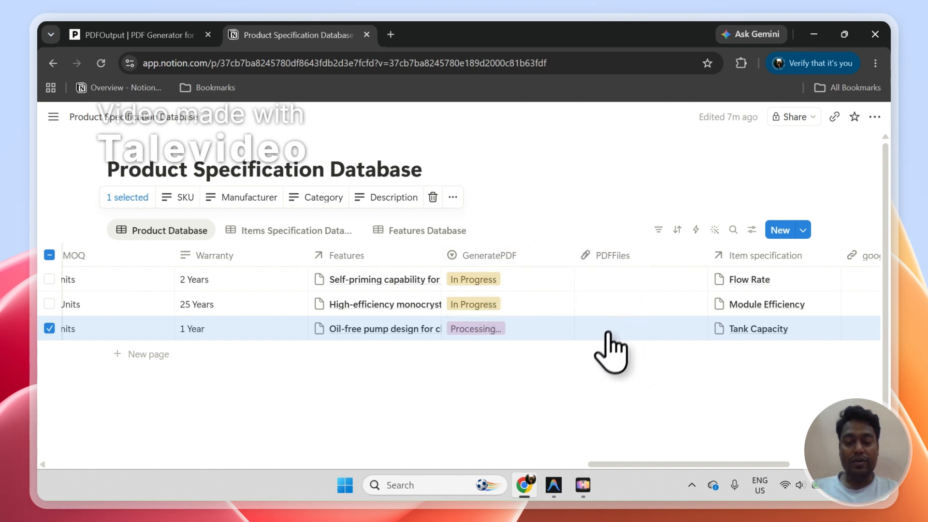
{"action": "left_click", "coordinate": [186, 28]}
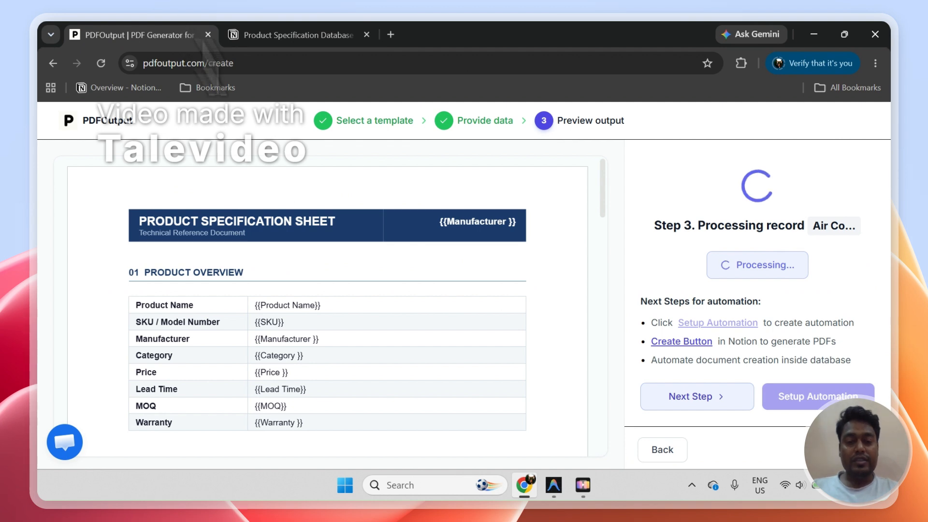
Examine the generated Air Compressor AC-50L PDF, from the Product Overview values to the Detailed Specifications table
{"action": "left_click_drag", "start_coordinate": [605, 215], "coordinate": [562, 164]}
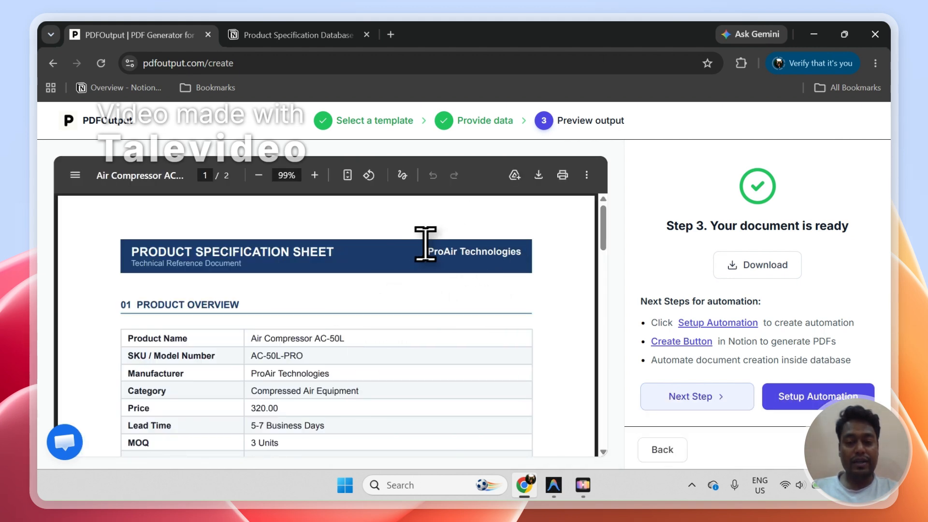
{"action": "left_click", "coordinate": [368, 334]}
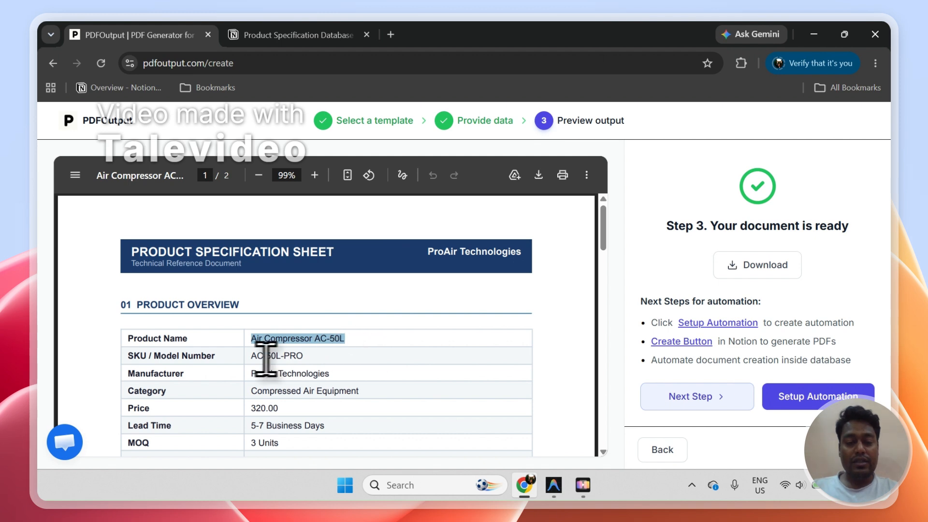
{"action": "left_click_drag", "start_coordinate": [303, 378], "coordinate": [503, 284]}
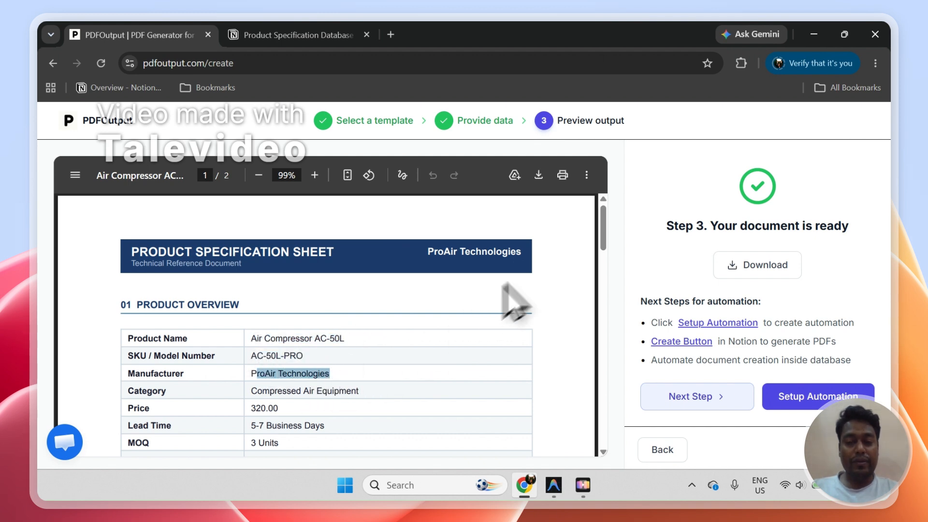
{"action": "left_click_drag", "start_coordinate": [603, 240], "coordinate": [615, 354]}
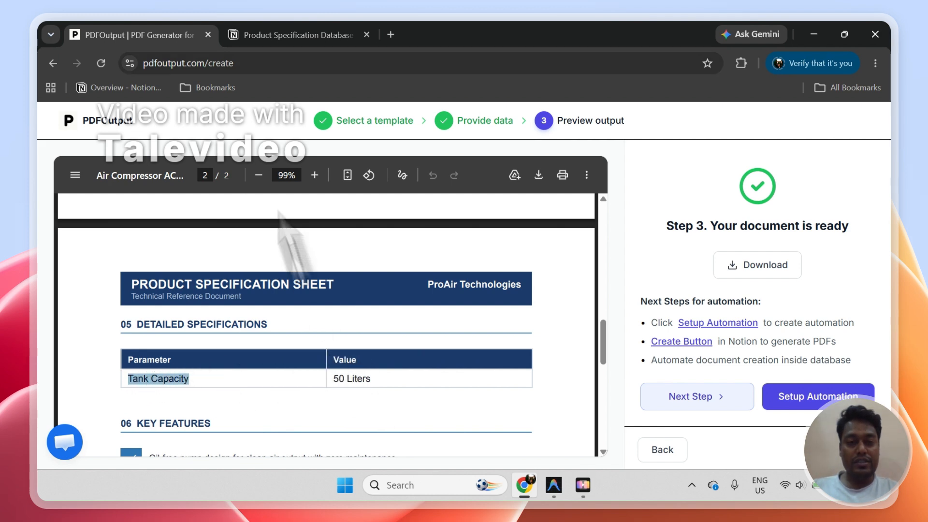
Compare the PDF's Tank Capacity row with its record in Notion's Items Specification Database, and return to the first page of the PDF
{"action": "left_click", "coordinate": [265, 35]}
{"action": "left_click", "coordinate": [272, 234]}
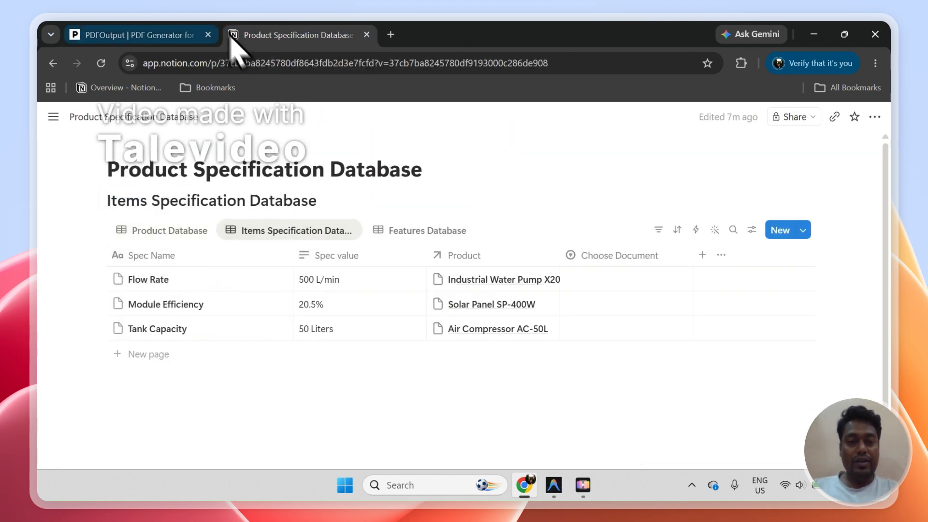
{"action": "left_click", "coordinate": [184, 35]}
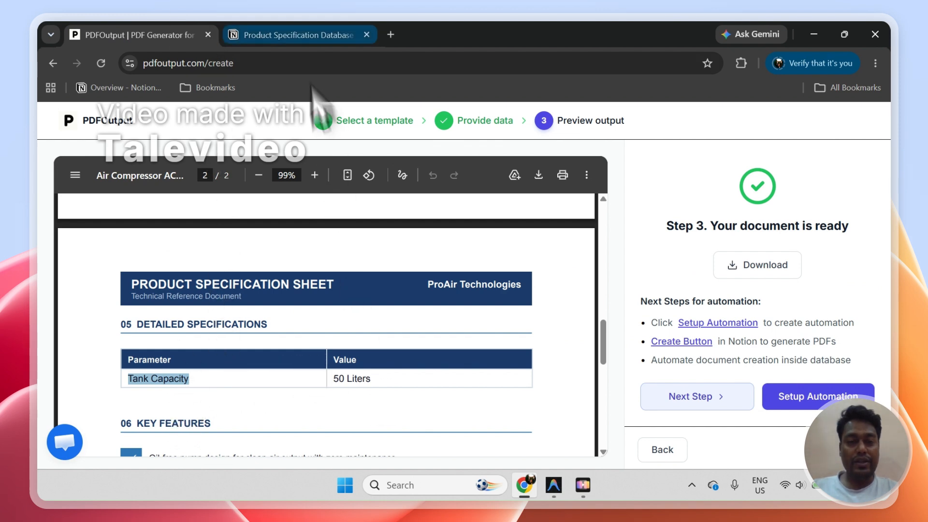
{"action": "left_click", "coordinate": [298, 34]}
{"action": "left_click", "coordinate": [95, 329]}
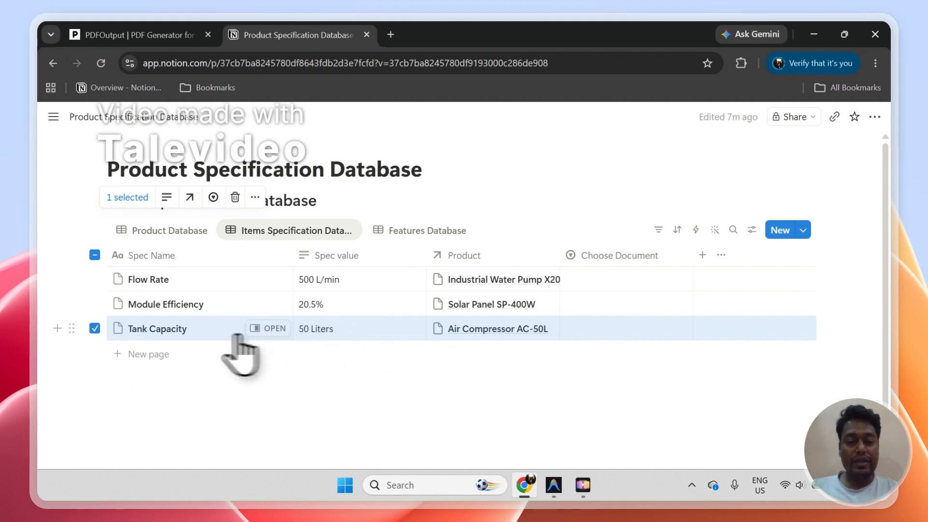
{"action": "left_click", "coordinate": [186, 35]}
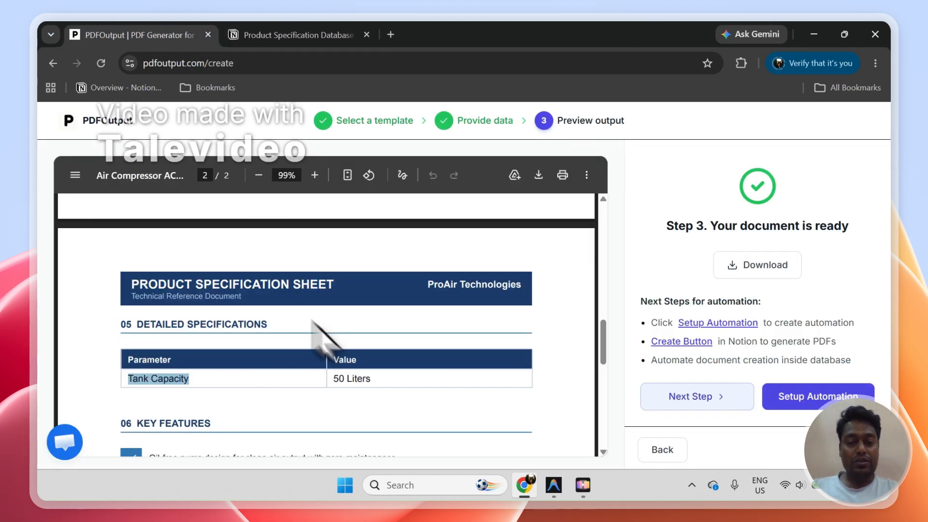
{"action": "left_click_drag", "start_coordinate": [609, 336], "coordinate": [595, 198]}
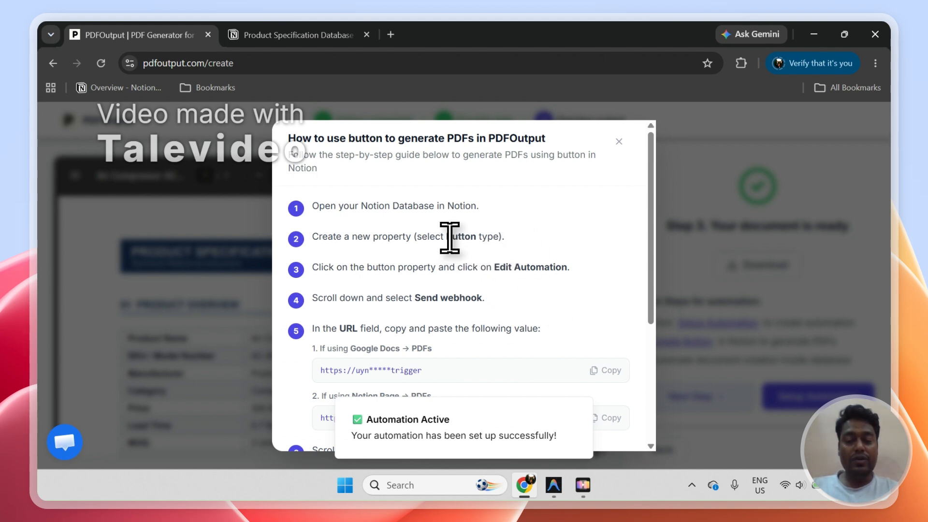
Review PDFOutput's guide to generating PDFs with a button alongside Notion's Product Database, close it, and go back to the automation dashboard
{"action": "left_click_drag", "start_coordinate": [470, 238], "coordinate": [478, 238]}
{"action": "left_click", "coordinate": [273, 35]}
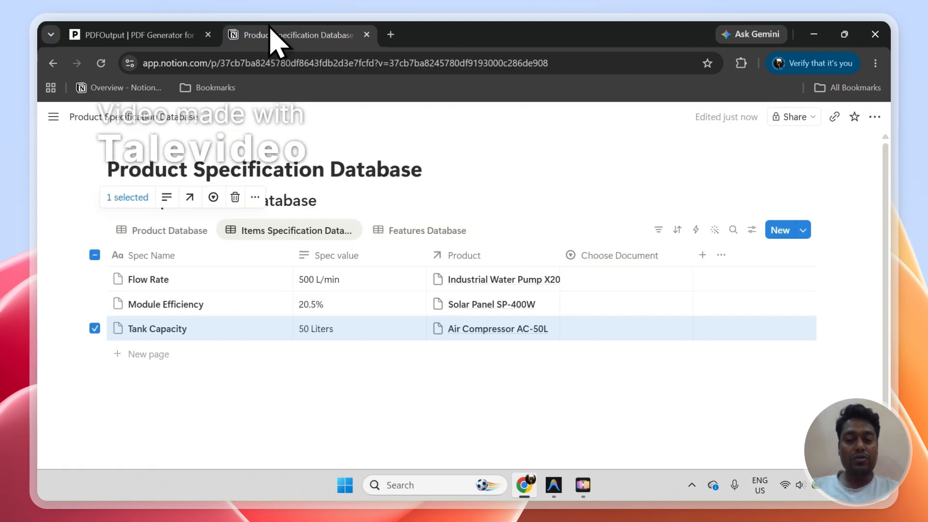
{"action": "left_click", "coordinate": [154, 231]}
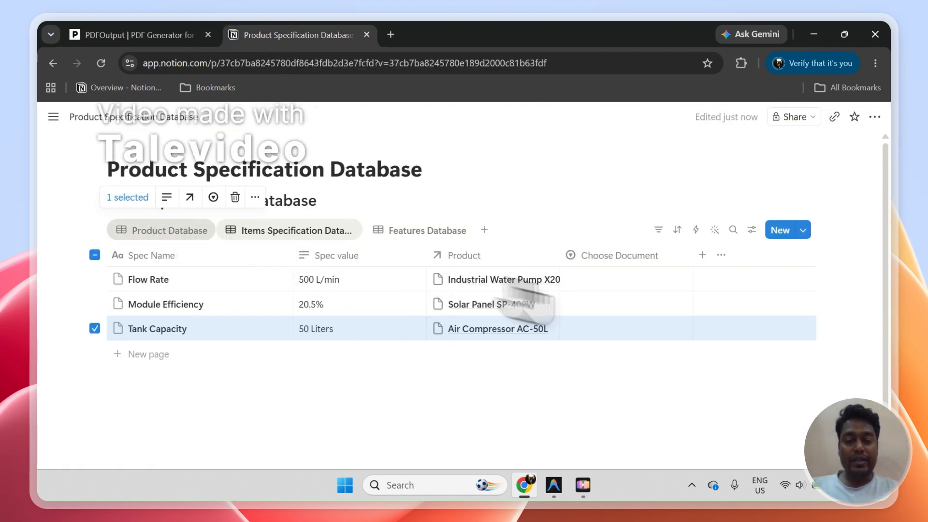
{"action": "left_click", "coordinate": [190, 37]}
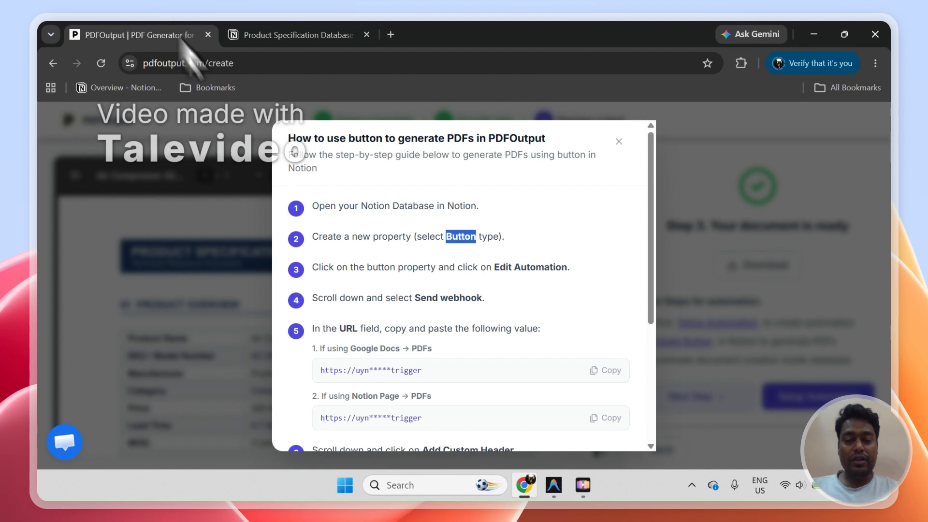
{"action": "left_click_drag", "start_coordinate": [654, 227], "coordinate": [640, 210]}
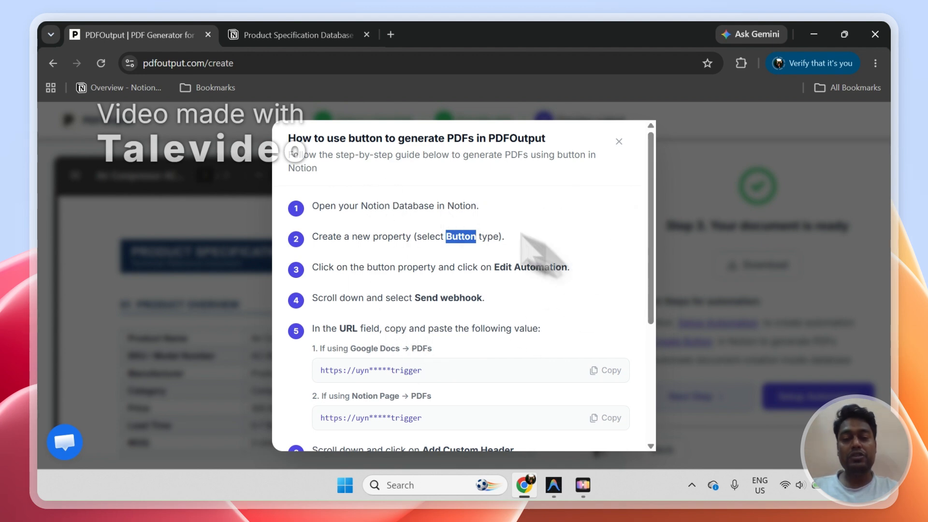
{"action": "left_click", "coordinate": [618, 146]}
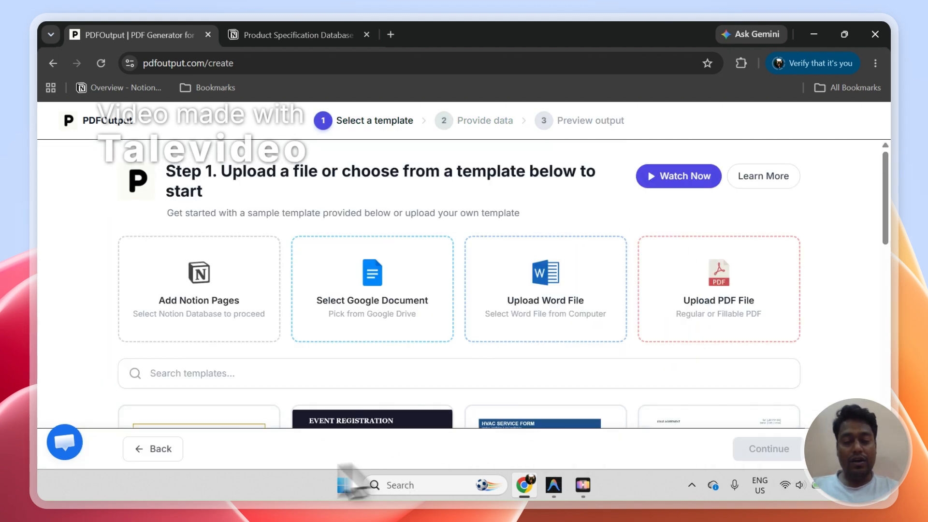
{"action": "left_click", "coordinate": [164, 449]}
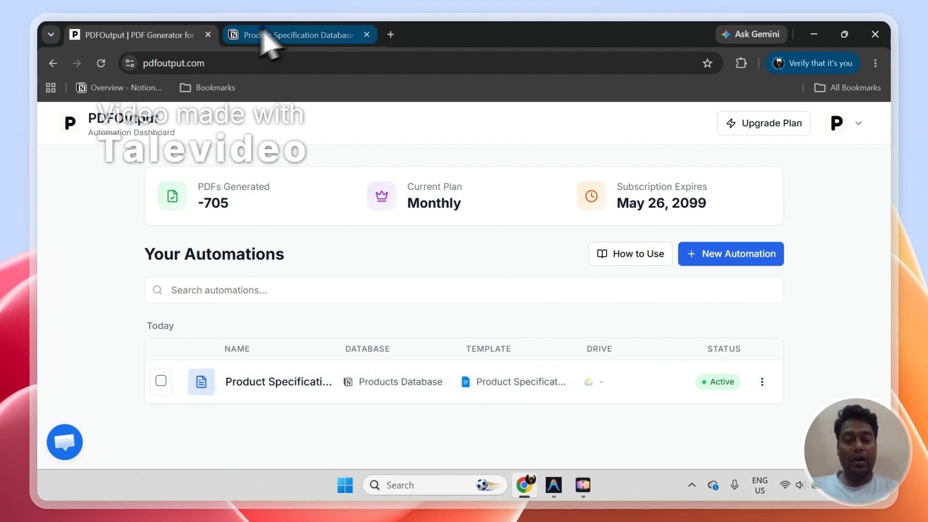
Set GeneratePDF to Ready to Generate for the Flow Rate and Module Efficiency product records in Notion's Product Database
{"action": "left_click", "coordinate": [298, 35]}
{"action": "left_click_drag", "start_coordinate": [213, 465], "coordinate": [657, 396]}
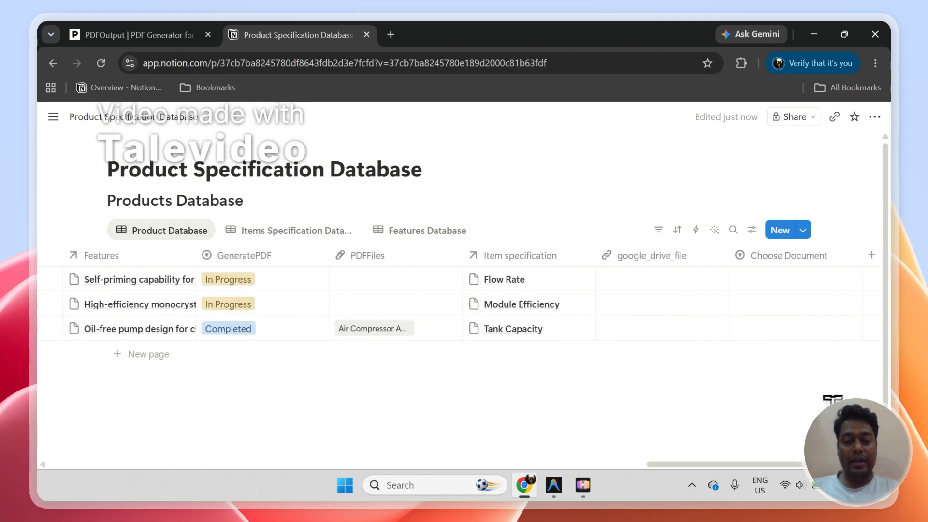
{"action": "left_click", "coordinate": [273, 310]}
{"action": "left_click", "coordinate": [298, 339]}
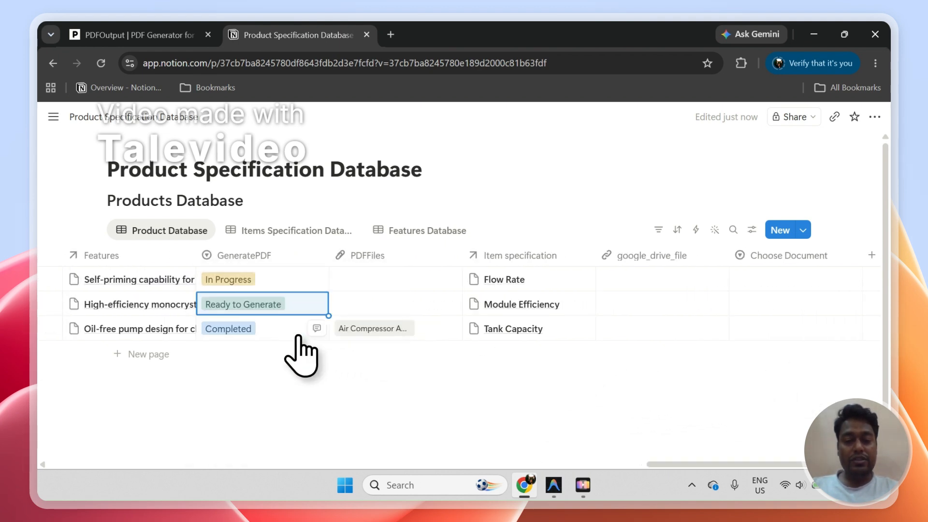
{"action": "left_click", "coordinate": [265, 282]}
{"action": "left_click", "coordinate": [290, 338]}
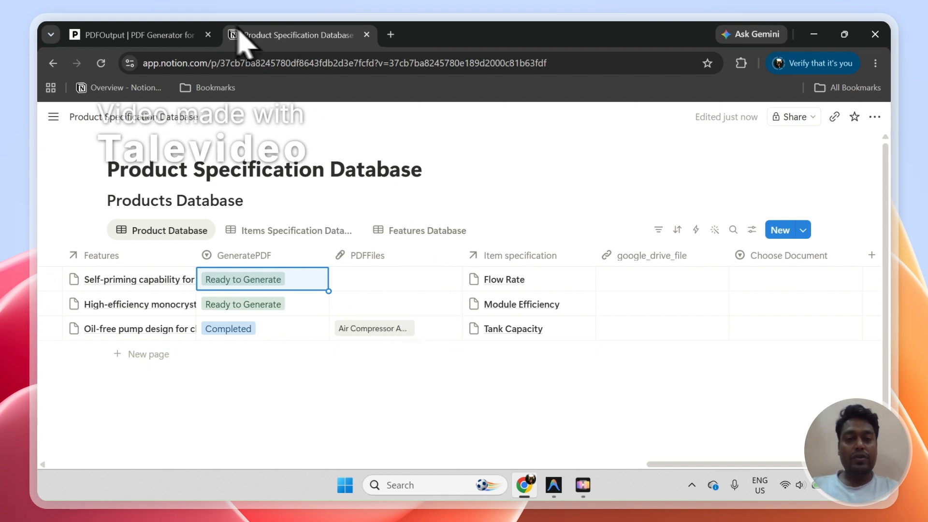
Check the Product Specification automation's status in the PDFOutput dashboard, and narrow the GeneratePDF column in Notion's Product Database
{"action": "left_click", "coordinate": [180, 35]}
{"action": "left_click", "coordinate": [245, 35]}
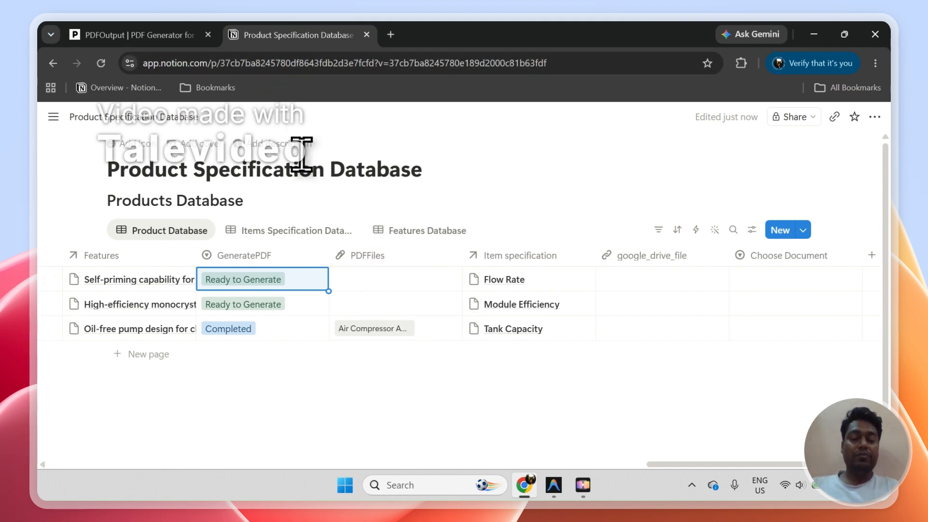
{"action": "left_click", "coordinate": [155, 33]}
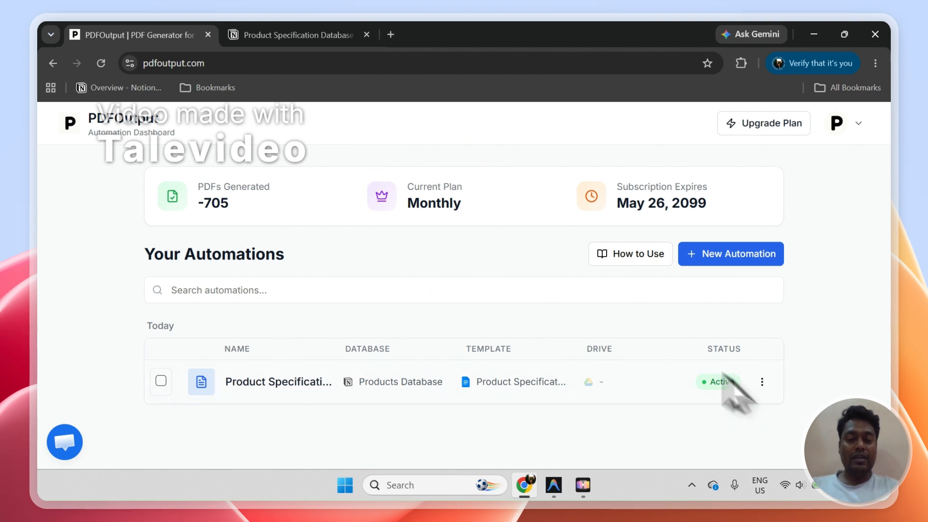
{"action": "left_click", "coordinate": [309, 36]}
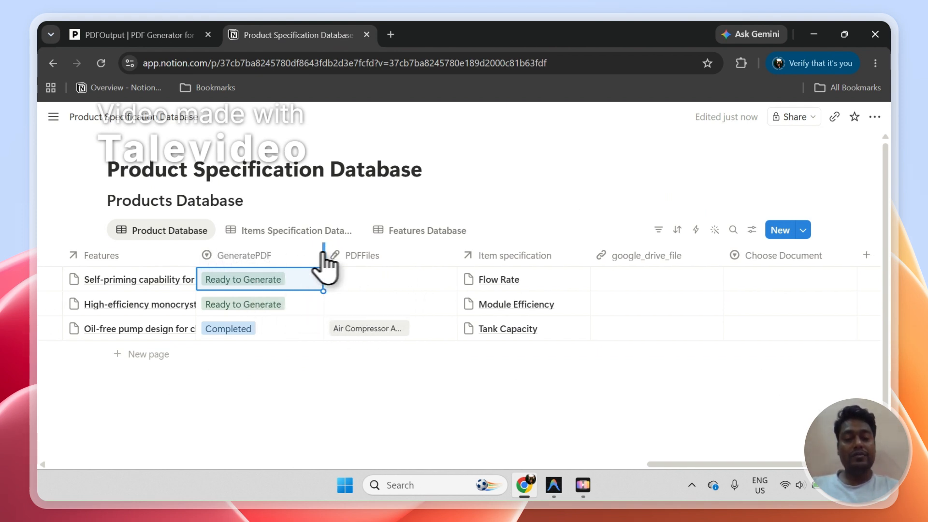
{"action": "left_click_drag", "start_coordinate": [329, 256], "coordinate": [291, 256]}
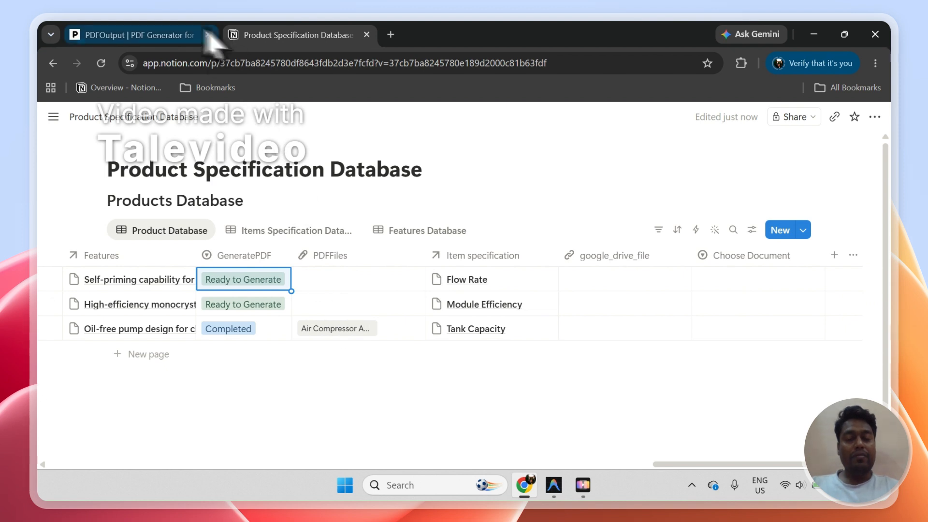
Switch to PDFOutput and sign out of the account
{"action": "left_click", "coordinate": [116, 36]}
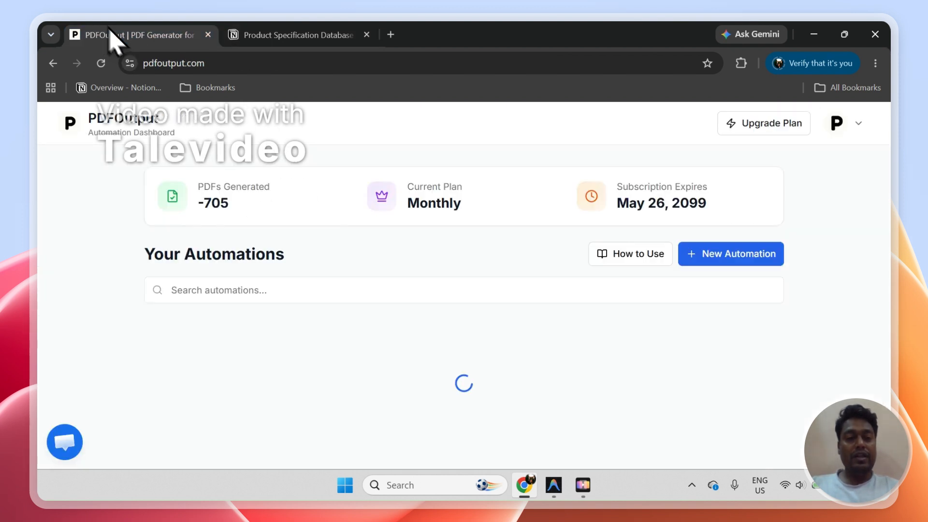
{"action": "left_click", "coordinate": [837, 124]}
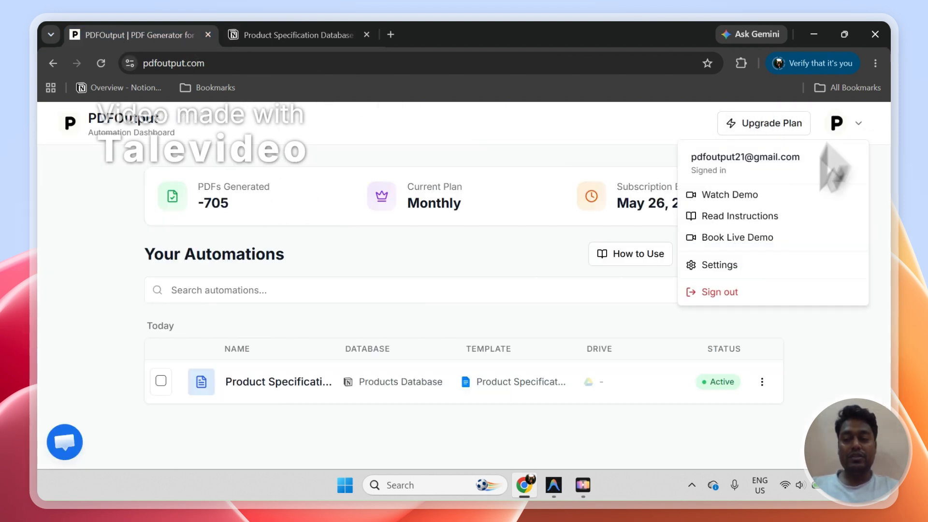
{"action": "left_click", "coordinate": [761, 293]}
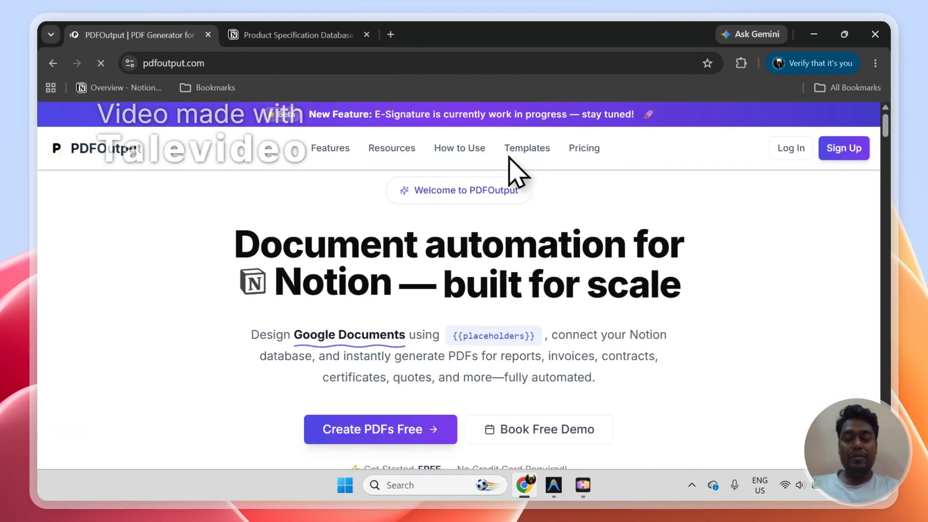
Look through PDFOutput's Templates page to the footer, and open the Contact page's Send Message form
{"action": "left_click", "coordinate": [521, 149]}
{"action": "left_click_drag", "start_coordinate": [890, 174], "coordinate": [888, 437]}
{"action": "left_click", "coordinate": [280, 365]}
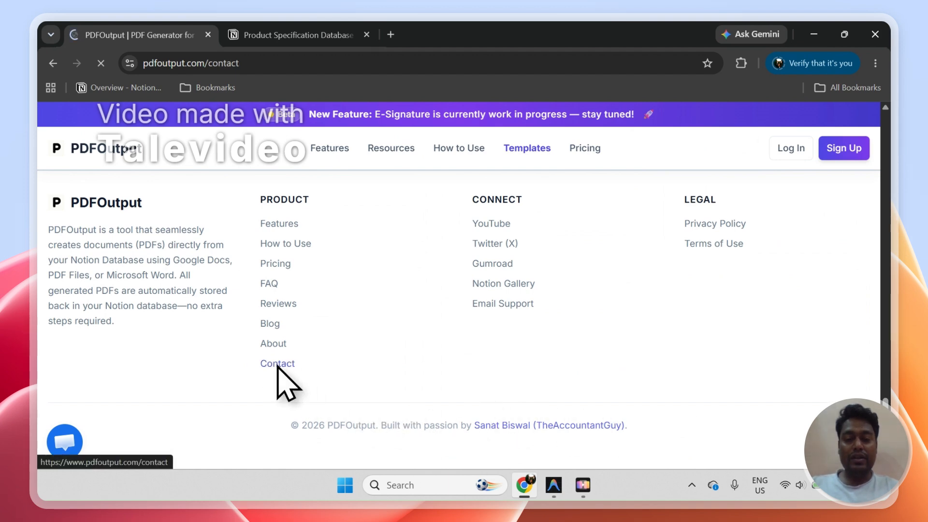
{"action": "left_click_drag", "start_coordinate": [884, 236], "coordinate": [884, 271]}
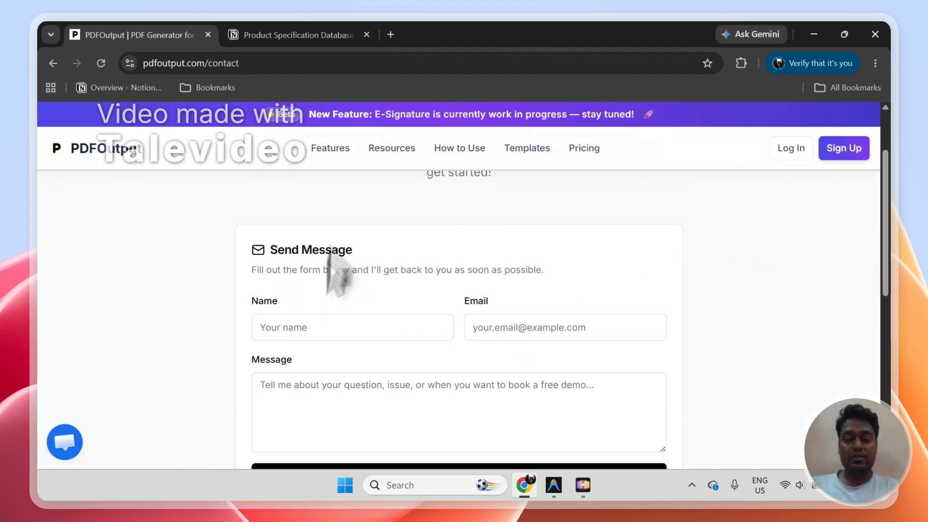
{"action": "mouse_move", "coordinate": [894, 234]}
{"action": "left_mouse_down"}
{"action": "mouse_move", "coordinate": [893, 258]}
{"action": "mouse_move", "coordinate": [894, 248]}
{"action": "left_mouse_up"}
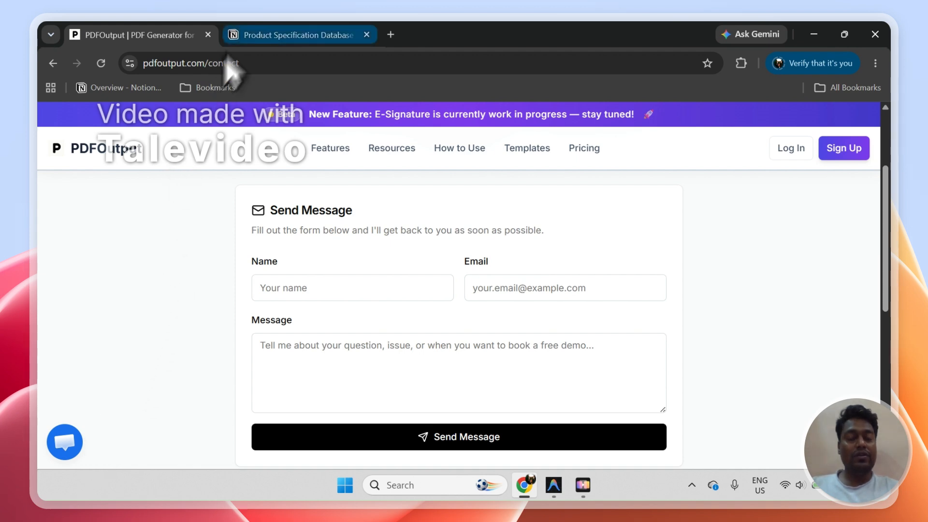
Reload the Product Specification Database page in Notion and check the Product Database's GeneratePDF and PDFFiles columns
{"action": "left_click", "coordinate": [256, 27]}
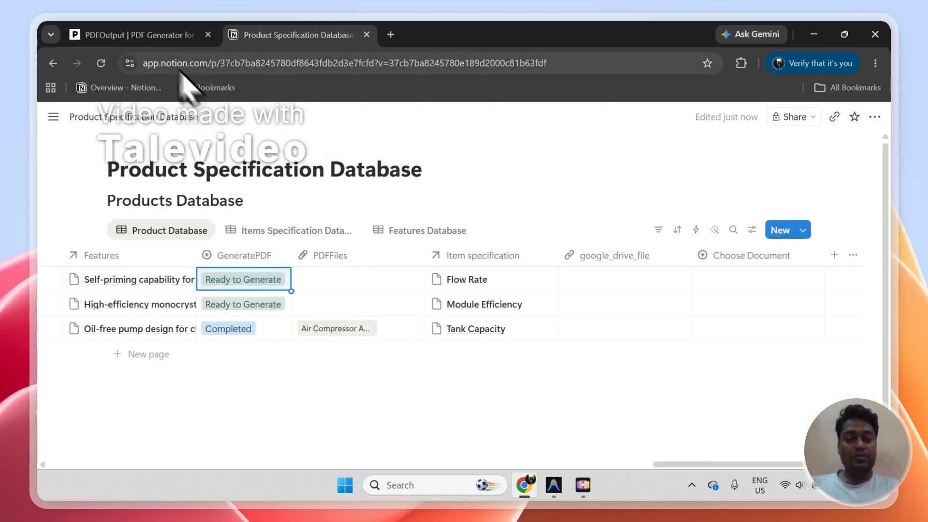
{"action": "left_click", "coordinate": [107, 66]}
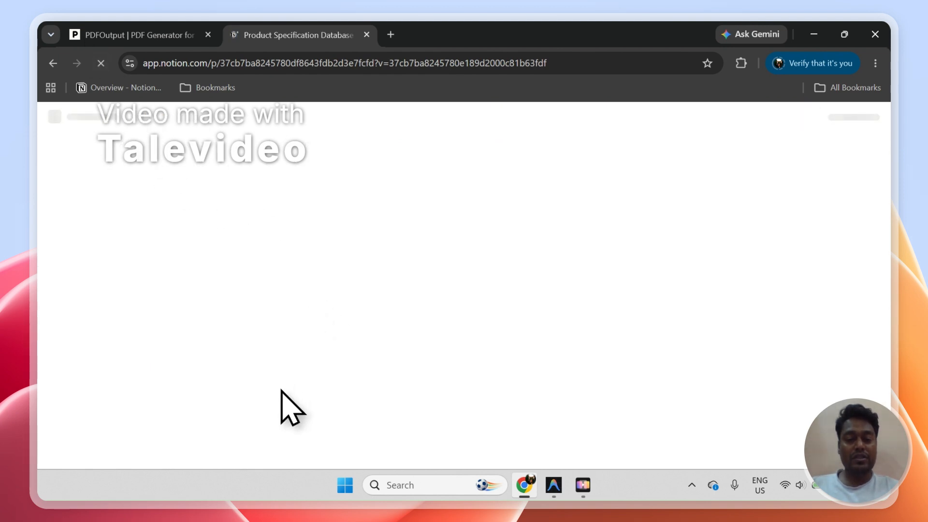
{"action": "left_click_drag", "start_coordinate": [263, 465], "coordinate": [799, 416]}
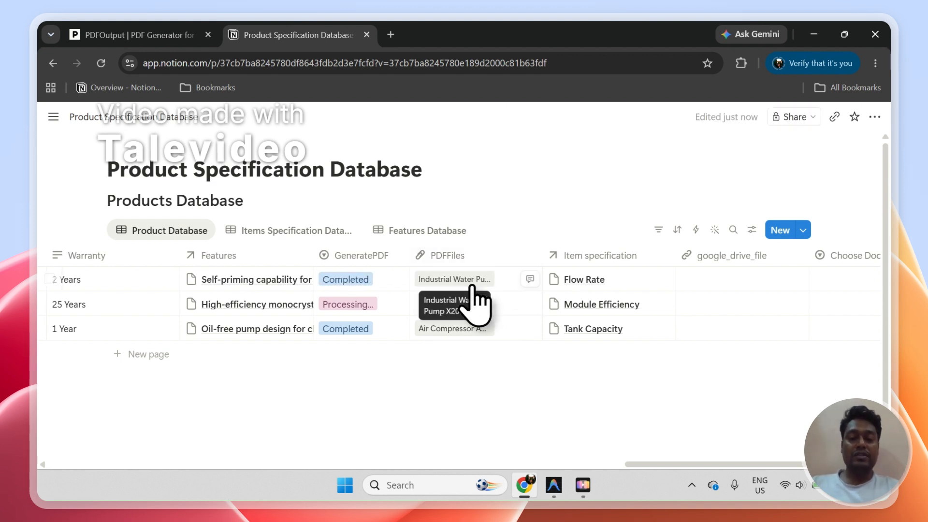
Open the generated Industrial Water Pump X200 PDF, look through it, and return to Notion's Product Database
{"action": "left_click", "coordinate": [472, 284]}
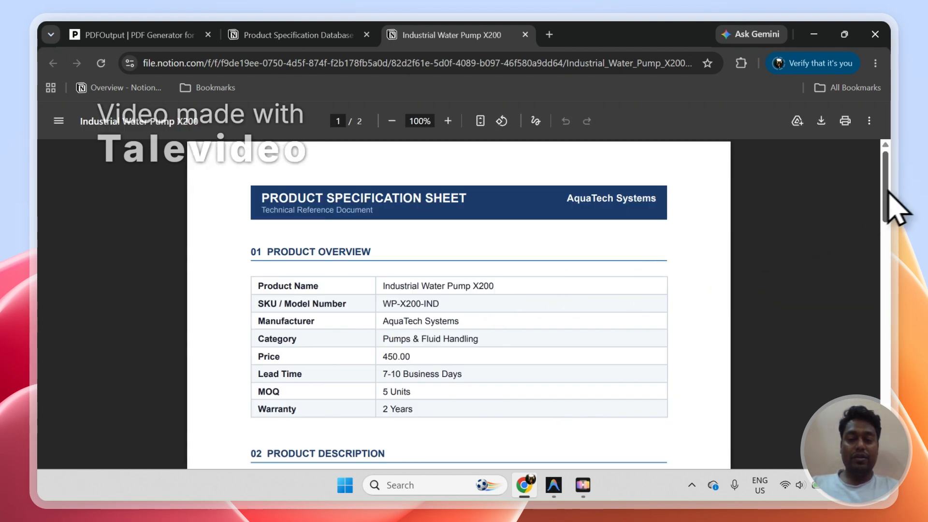
{"action": "left_click_drag", "start_coordinate": [889, 190], "coordinate": [861, 182]}
{"action": "left_click", "coordinate": [298, 35]}
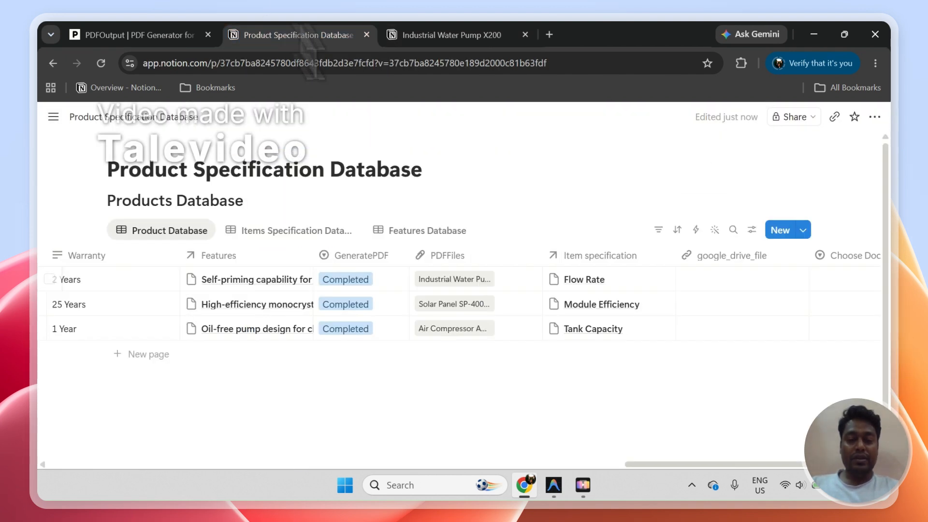
Open the generated Solar Panel SP-400W PDF, look through it, and compare it with the Industrial Water Pump X200 PDF
{"action": "left_click", "coordinate": [447, 303]}
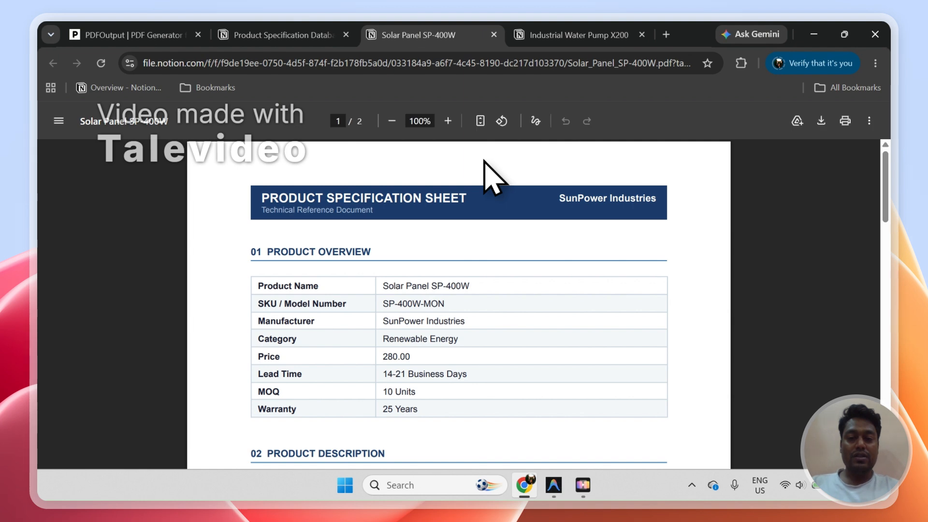
{"action": "left_click_drag", "start_coordinate": [888, 222], "coordinate": [878, 188]}
{"action": "left_click", "coordinate": [638, 35]}
{"action": "left_click", "coordinate": [461, 36]}
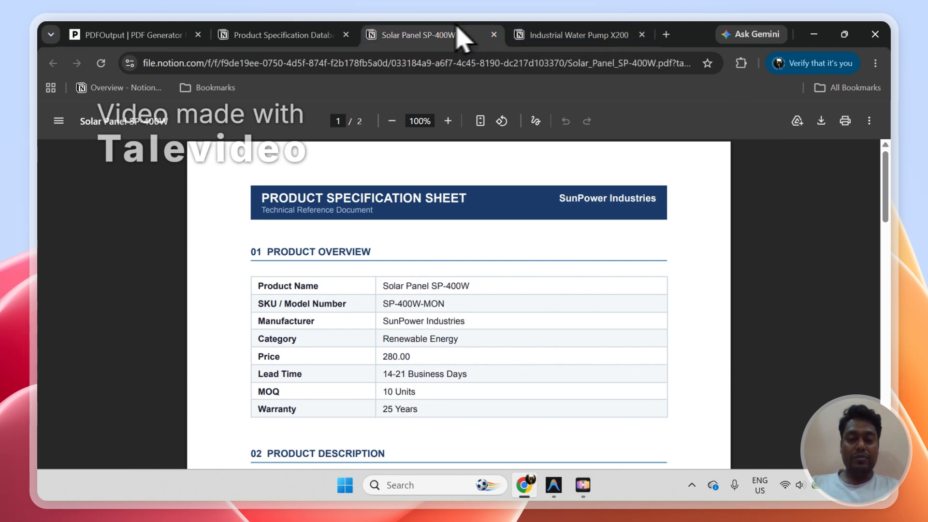
{"action": "left_click", "coordinate": [536, 36]}
{"action": "left_click", "coordinate": [452, 36]}
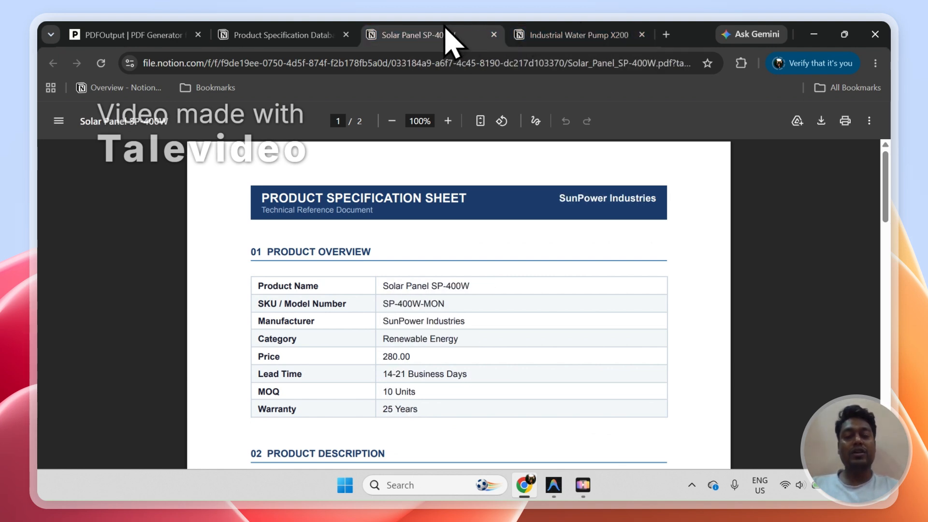
Return through Notion's Product Database to PDFOutput and open its home page
{"action": "left_click", "coordinate": [232, 37]}
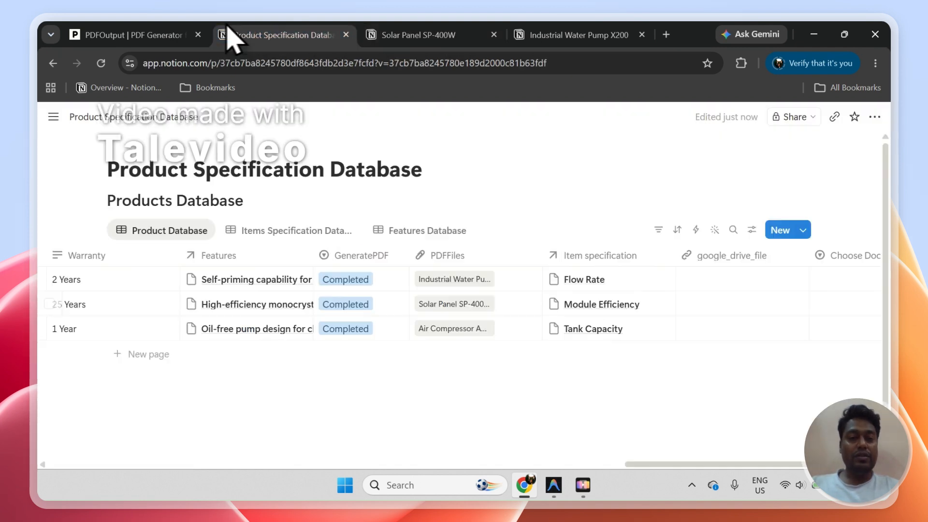
{"action": "left_click", "coordinate": [188, 37]}
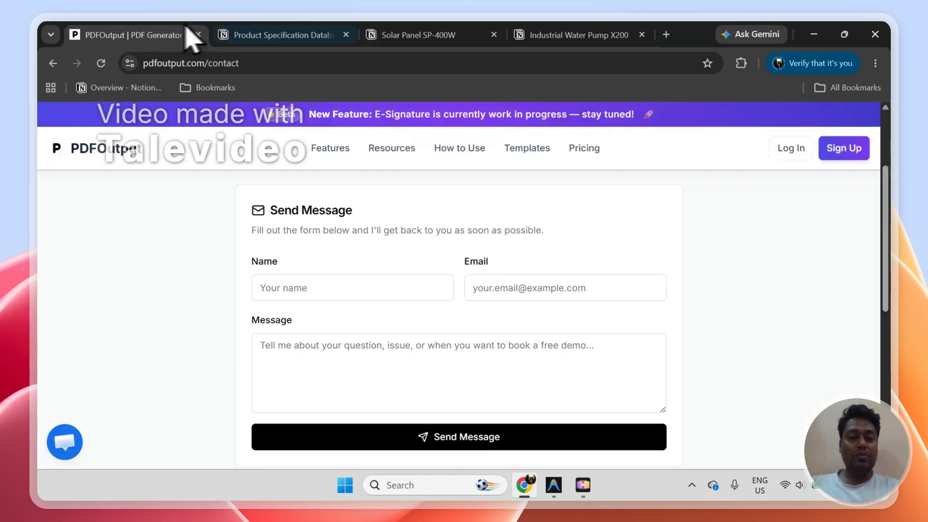
{"action": "left_click", "coordinate": [127, 146]}
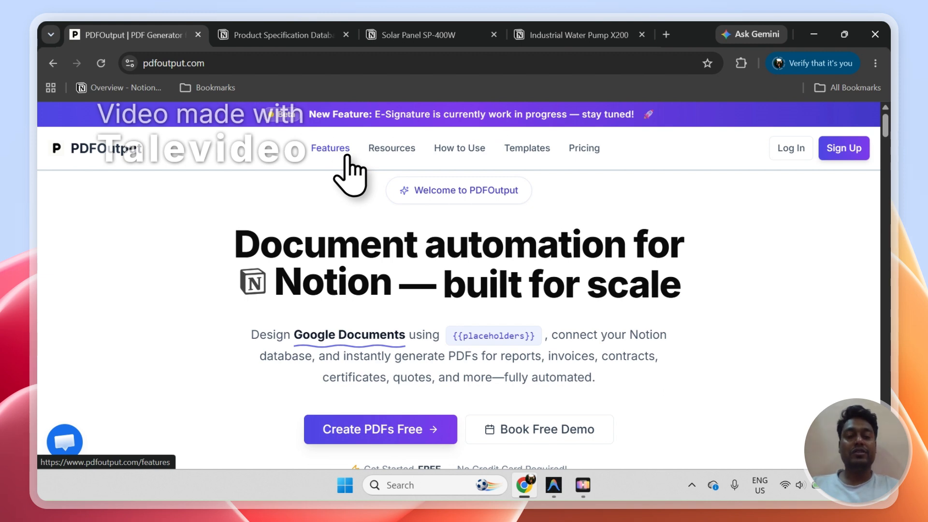